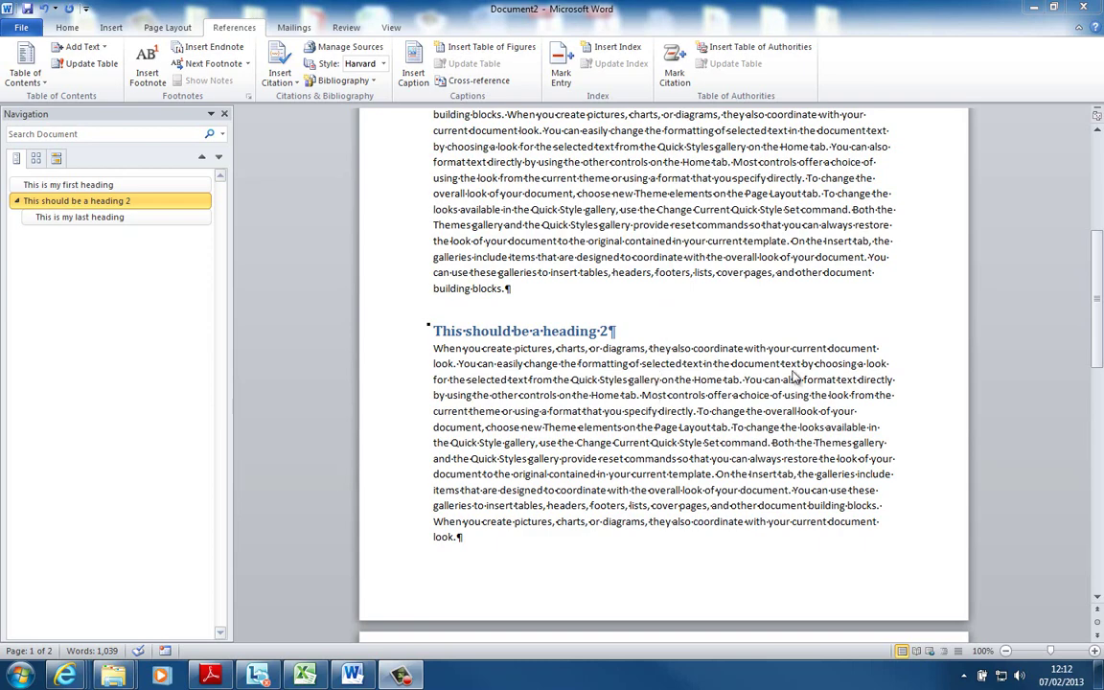
Step: Browse the document's headings through the navigation pane and Ctrl+Page Down
left_click_drag(1101, 288, 1100, 196)
left_click(551, 228)
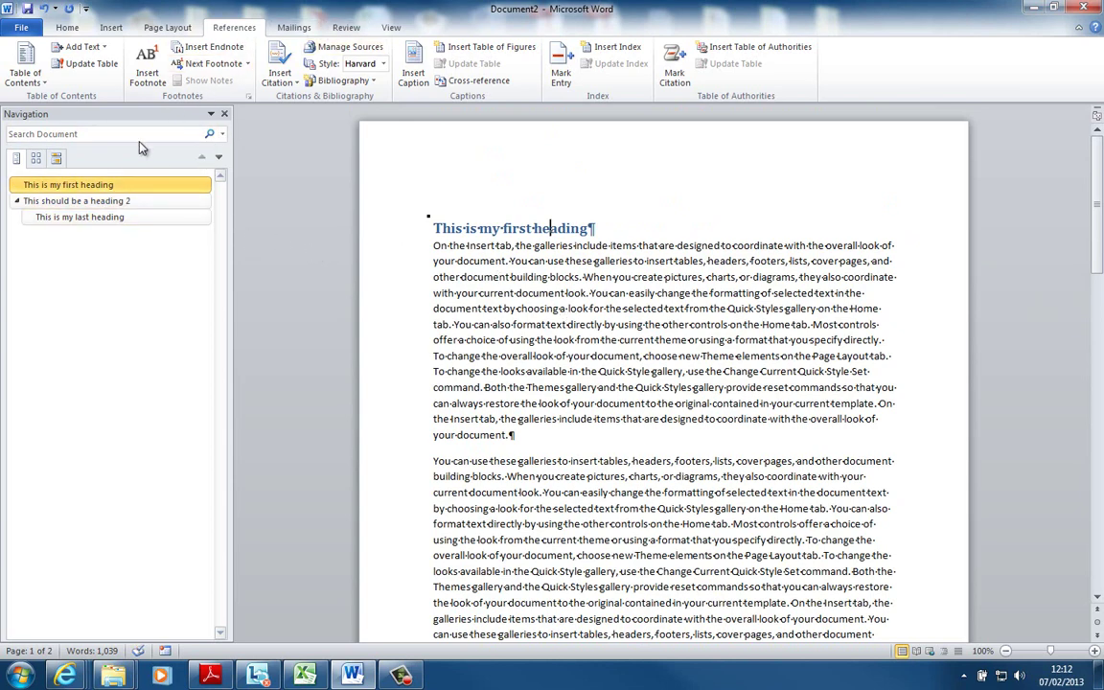
left_click(116, 202)
left_click(116, 217)
left_click(110, 185)
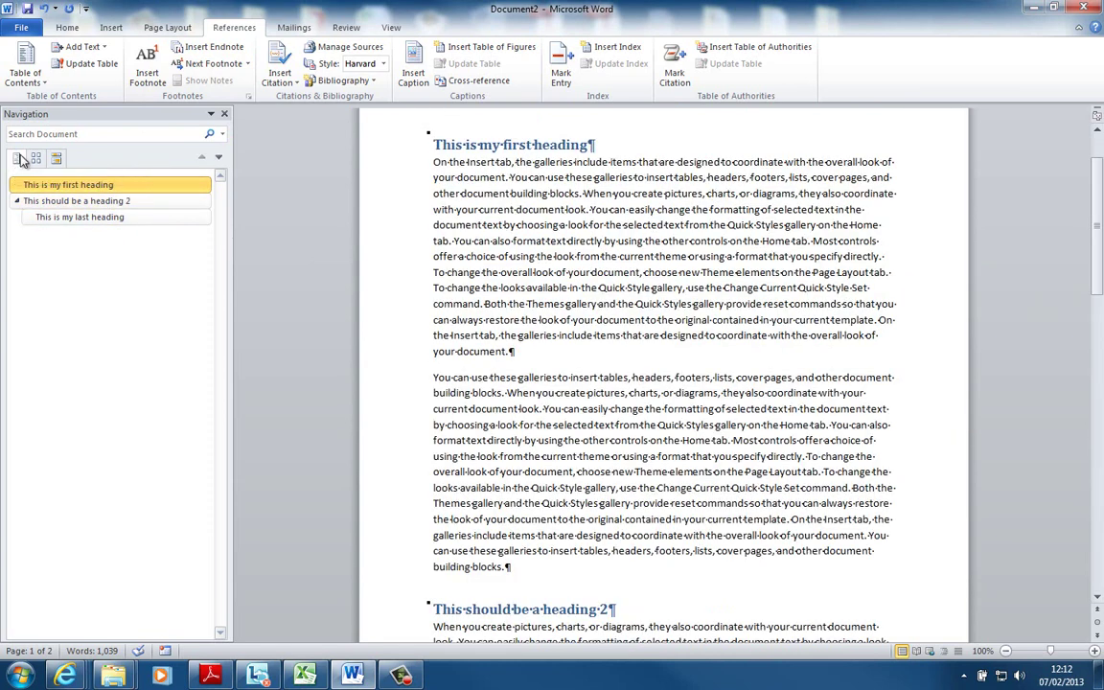
key("ctrl+Page_Down")
key("ctrl+Page_Down")
key("ctrl+Page_Down")
key("ctrl+Page_Down")
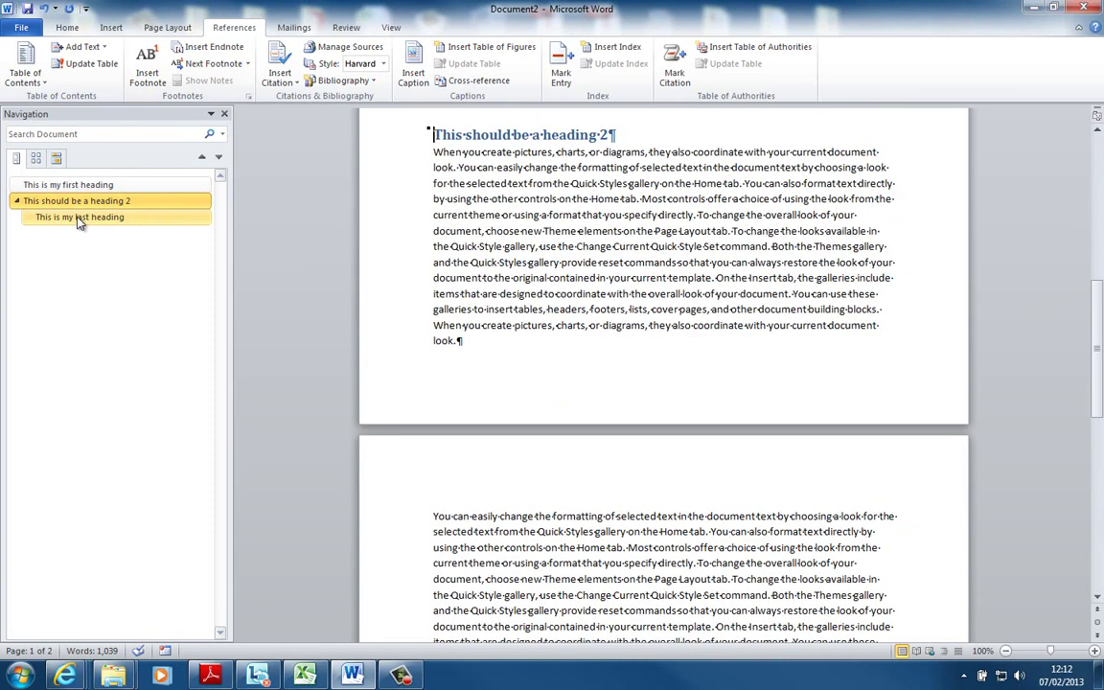
left_click(77, 217)
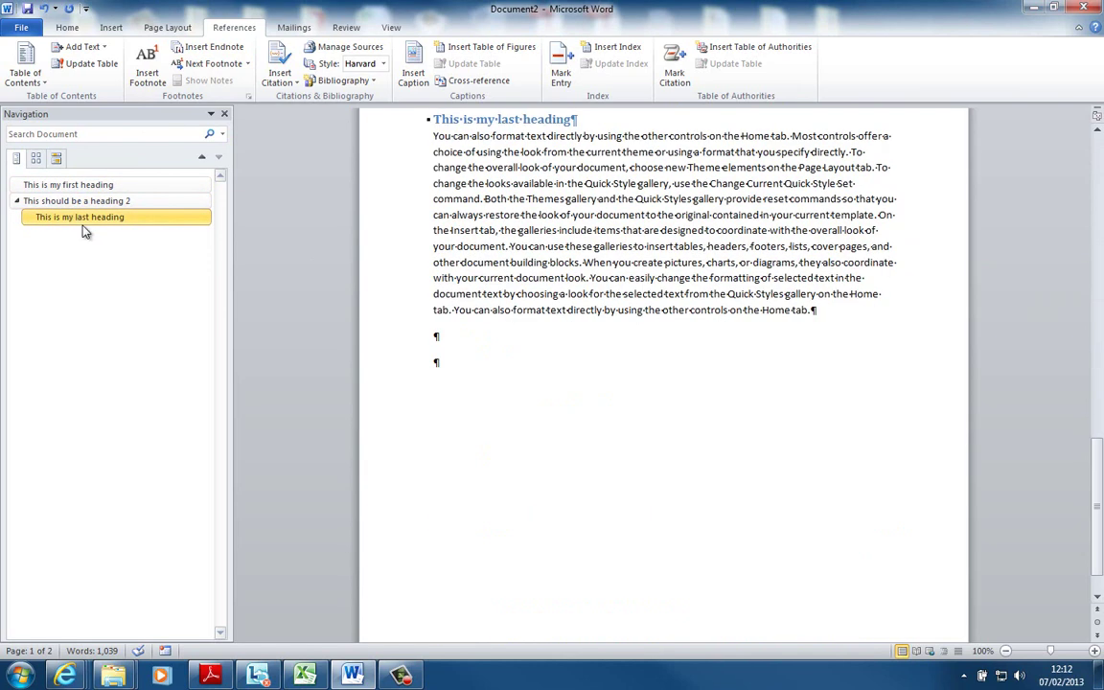
Step: Try Heading 2 on the first heading, then restore it to Heading 1
left_click(73, 28)
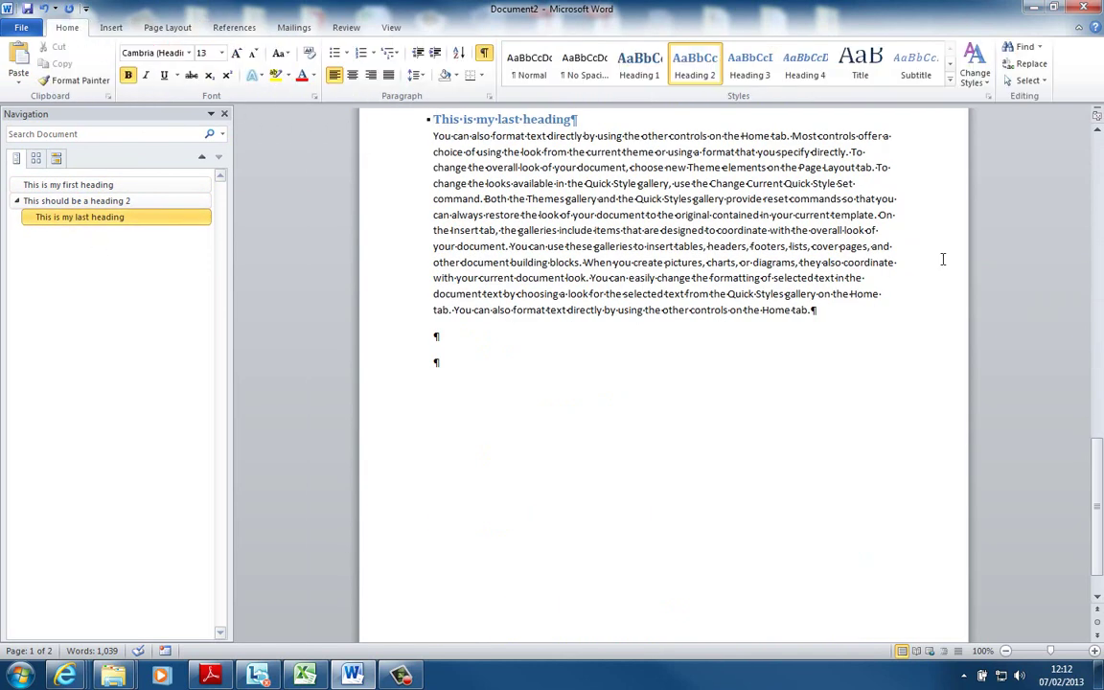
left_click_drag(1083, 463, 1091, 173)
left_click(548, 228)
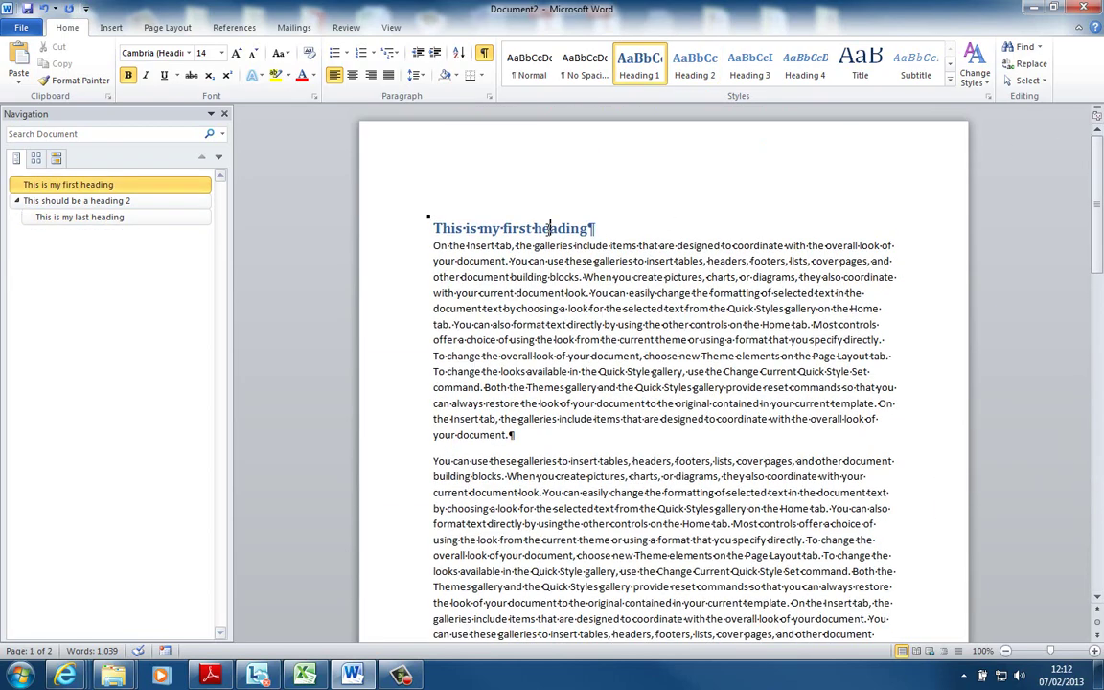
left_click(692, 68)
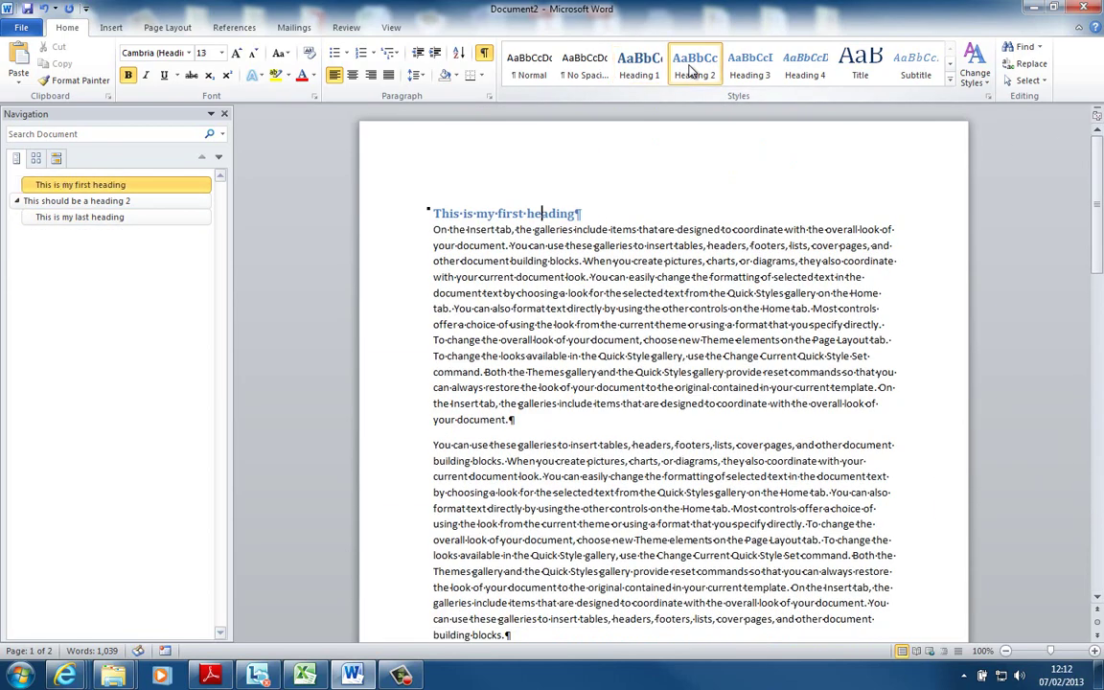
left_click(639, 65)
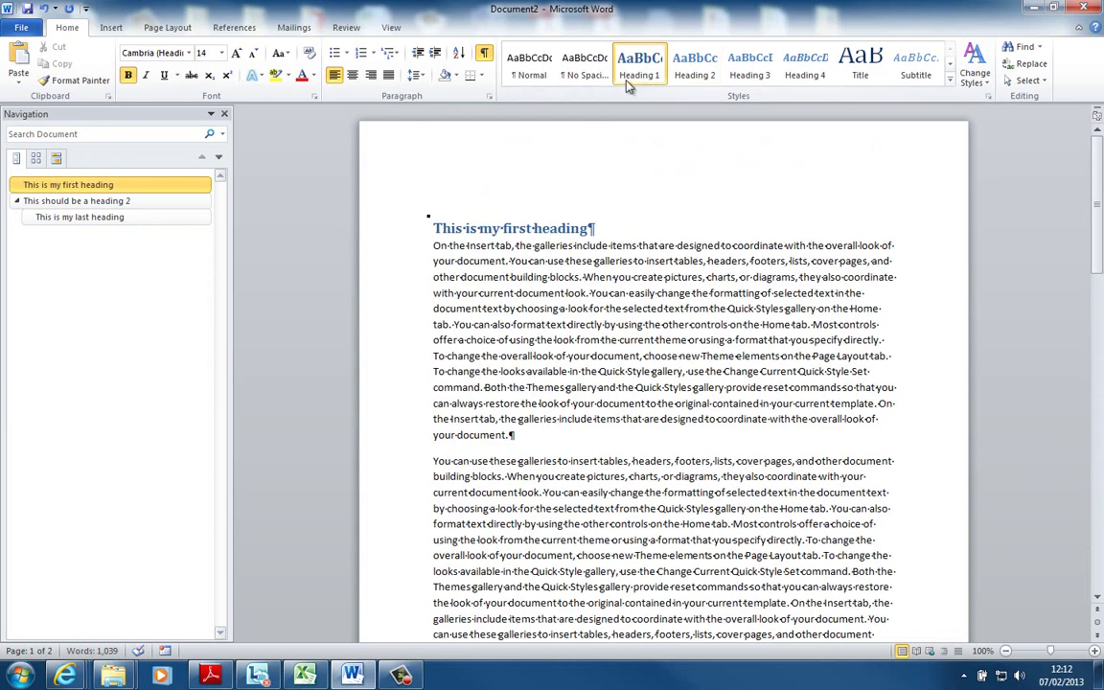
Step: Apply the Heading 2 style to 'This should be a heading 2'
left_click(147, 202)
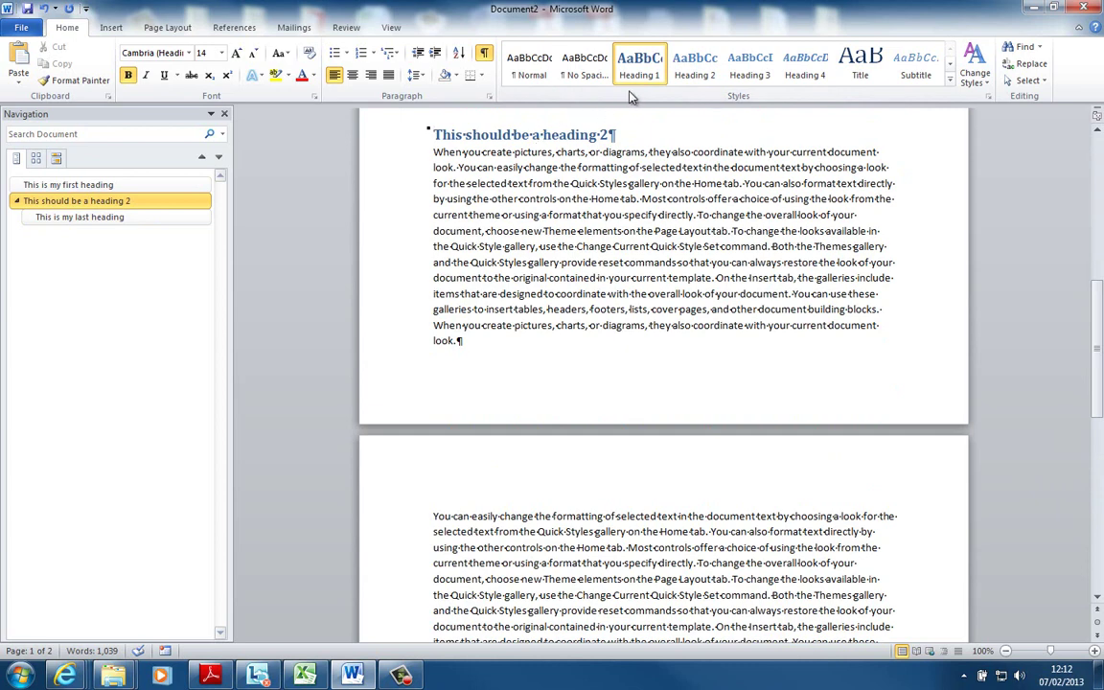
left_click(705, 79)
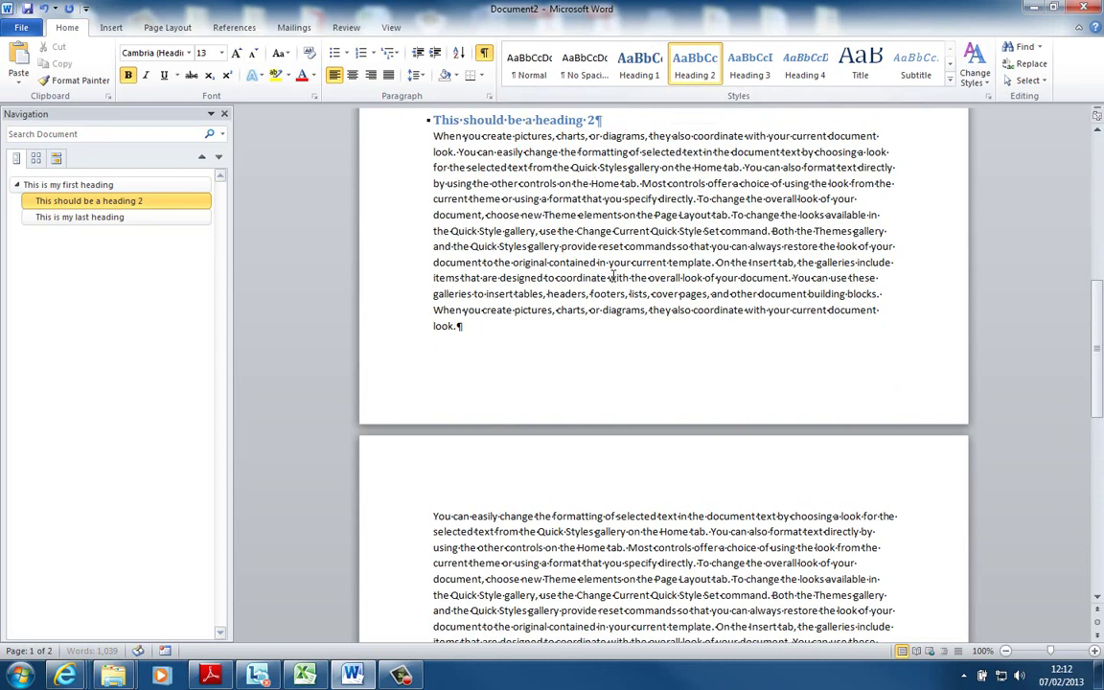
left_click(55, 219)
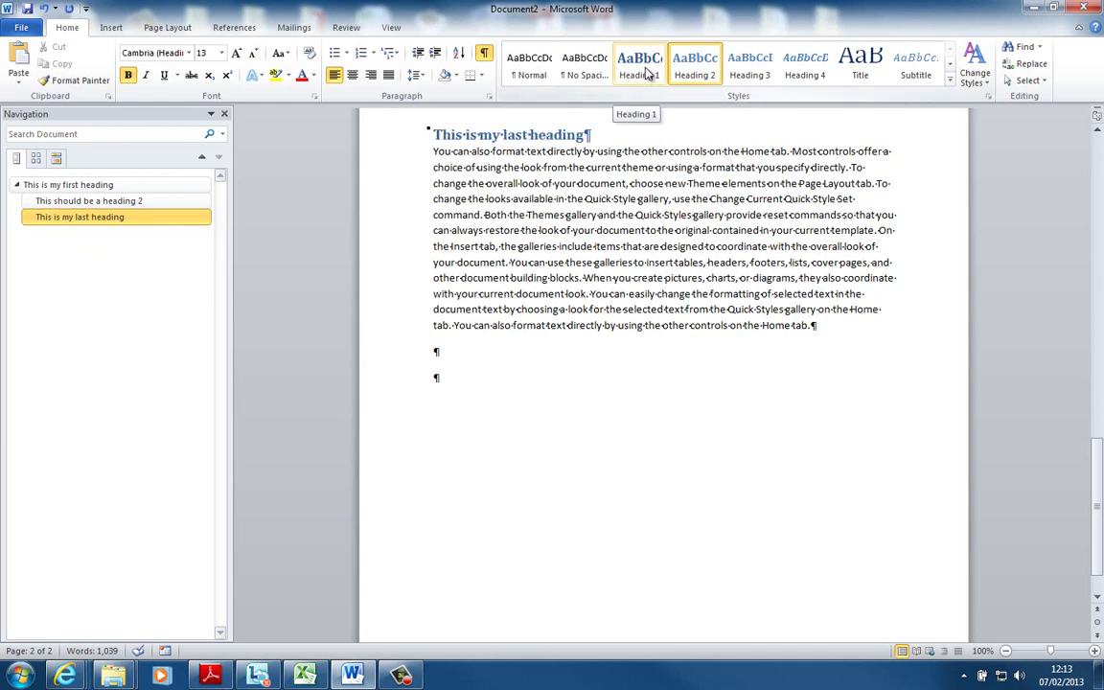
Step: Style 'This is my last heading' as Heading 1 via the context menu, then return to the document start
right_click(505, 119)
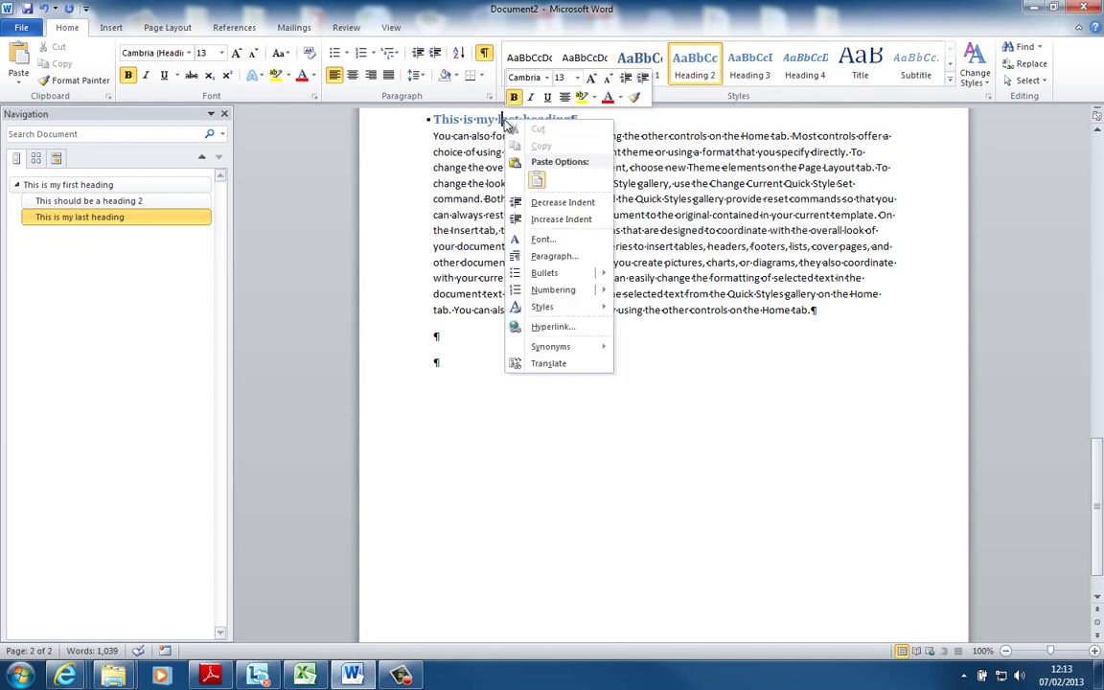
mouse_move(566, 309)
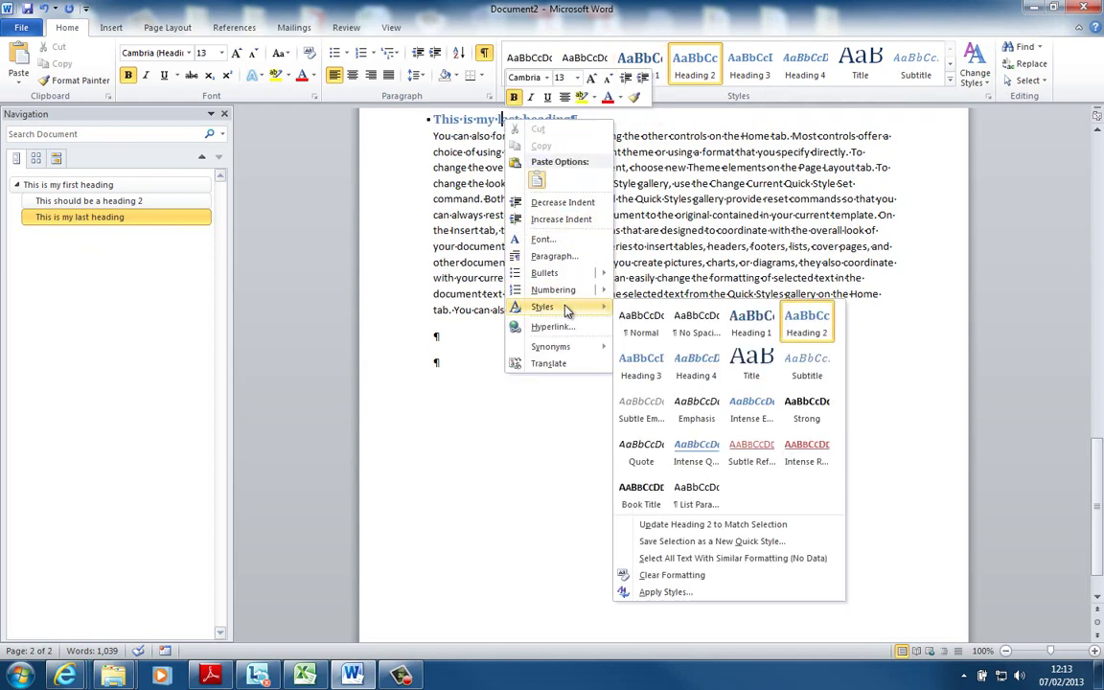
left_click(753, 319)
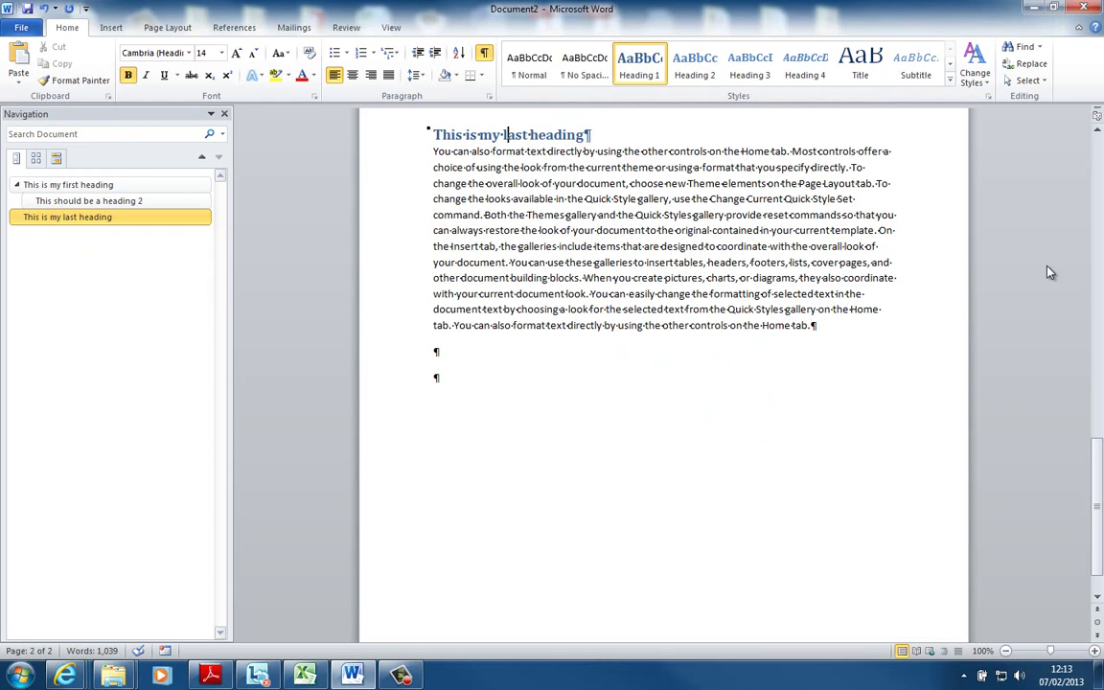
key("ctrl+Home")
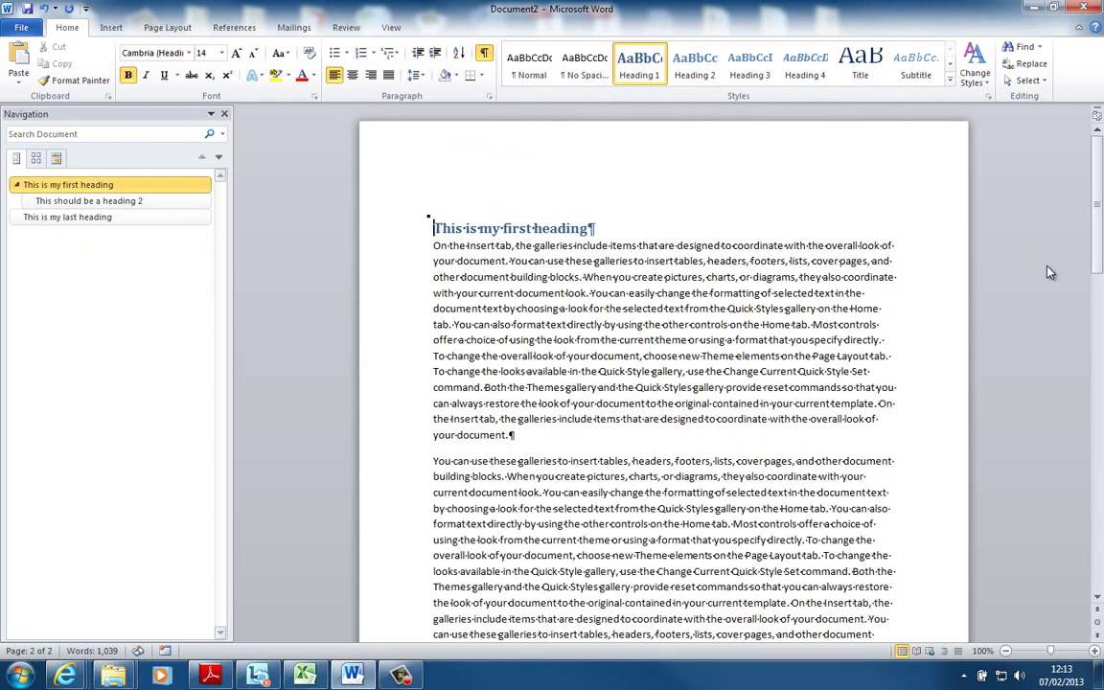
Step: Insert a blank page before the first heading and open the References Table of Contents gallery
left_click(111, 27)
left_click(51, 72)
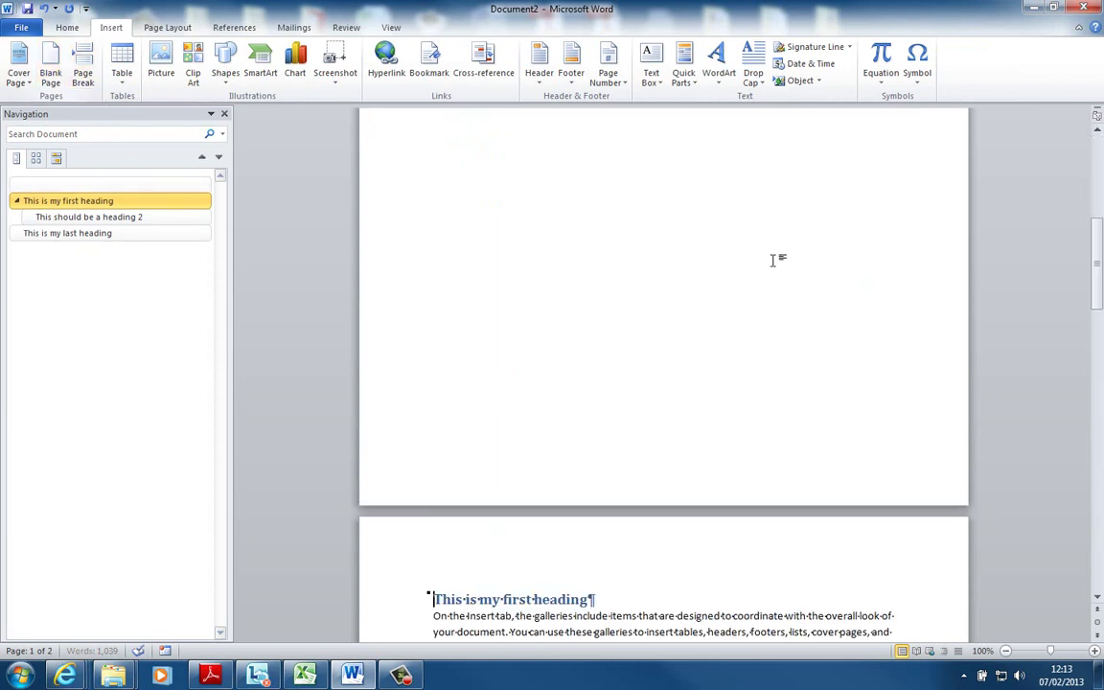
left_click_drag(1094, 239, 1101, 235)
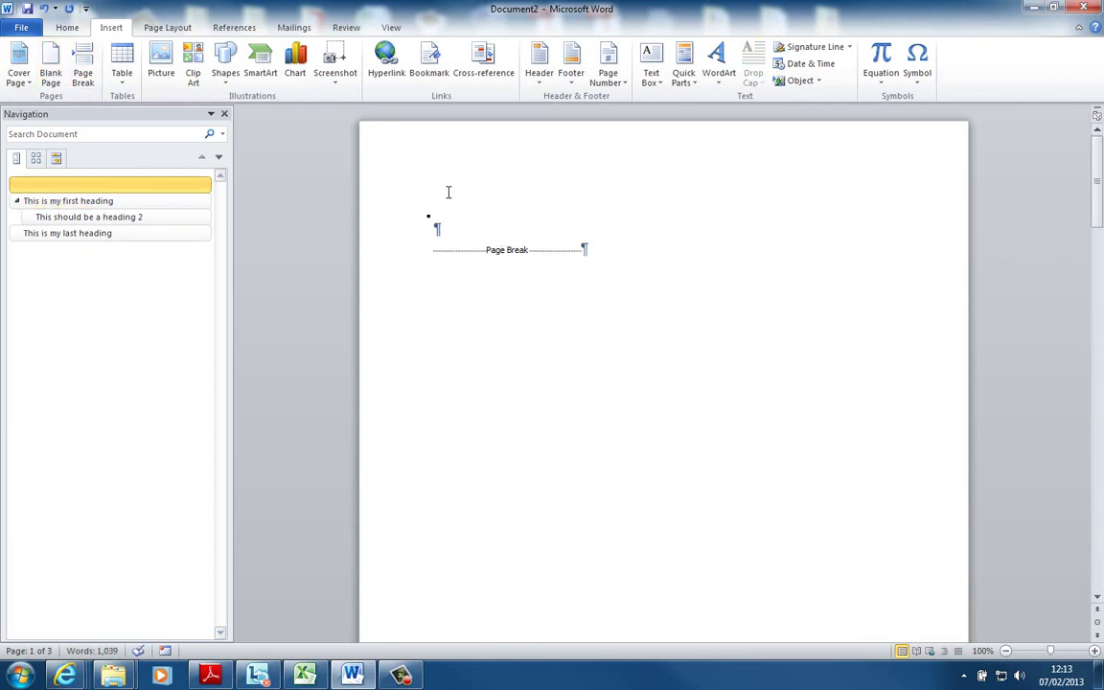
left_click(230, 28)
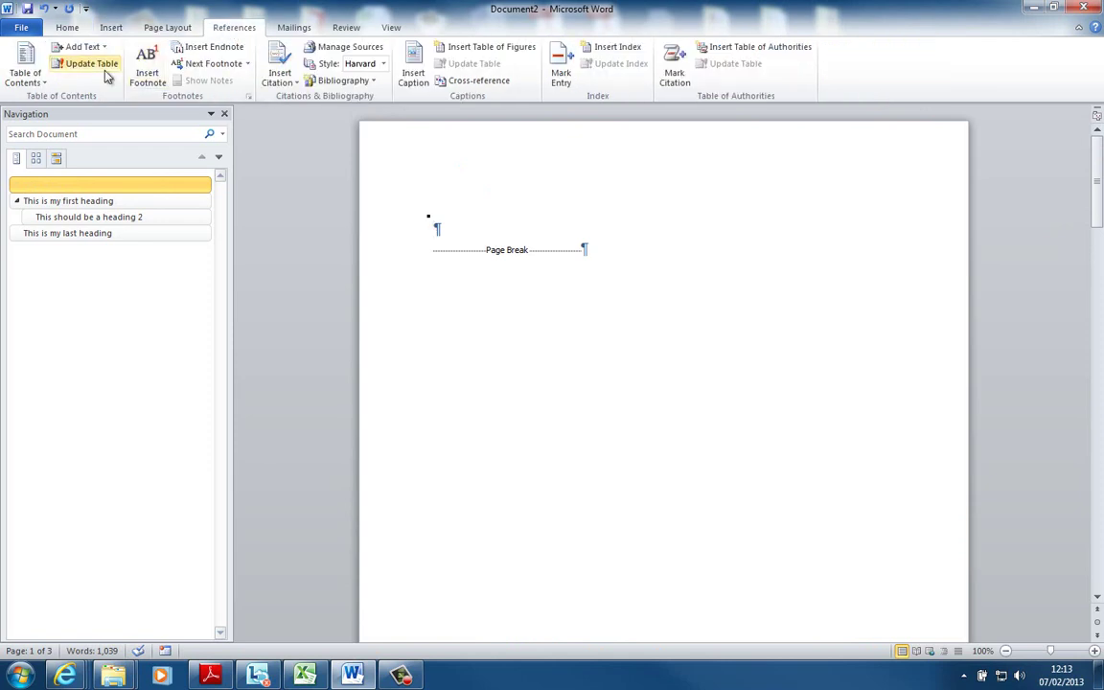
left_click(27, 60)
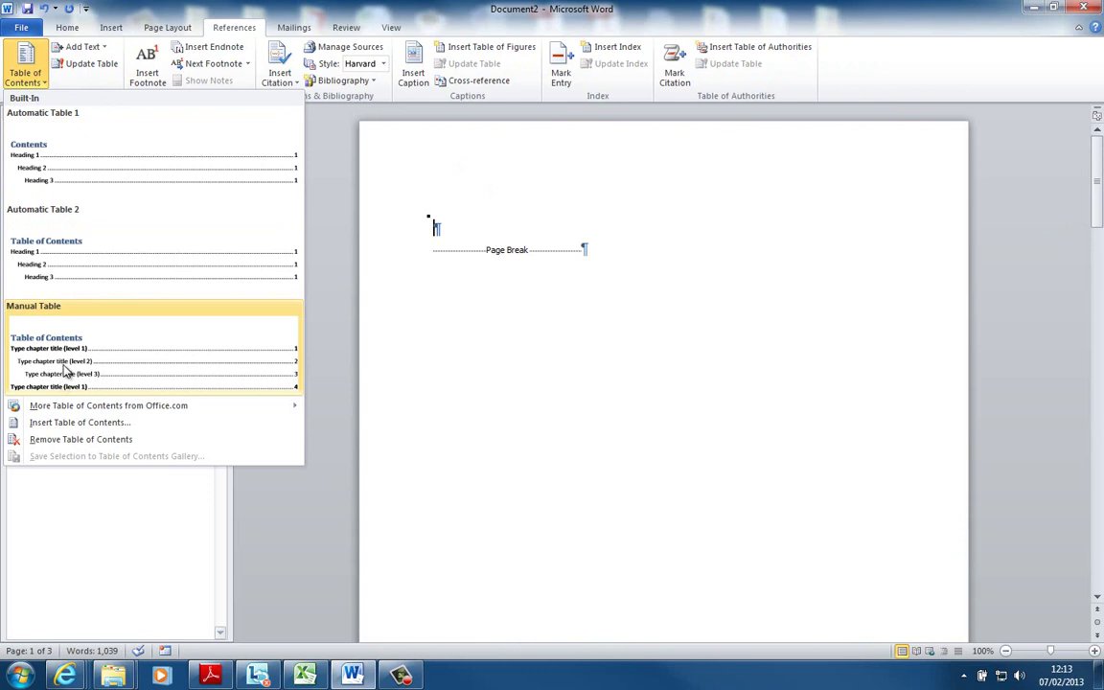
Step: In the custom Table of Contents dialog, test the page-number, alignment and tab-leader options
left_click(117, 428)
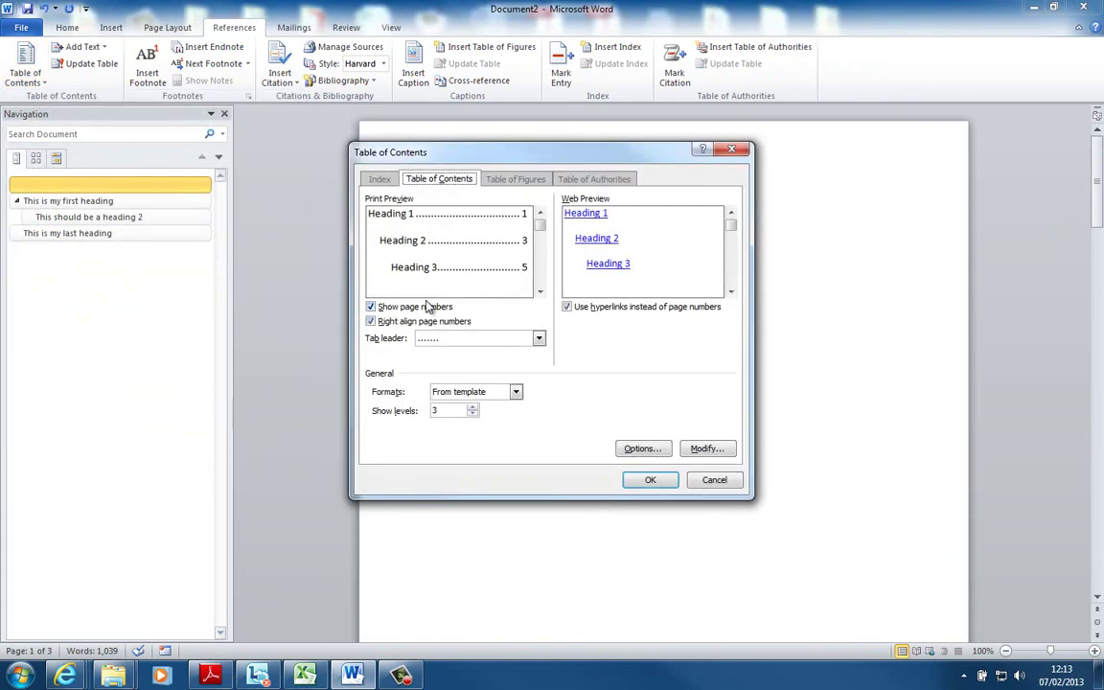
left_click(425, 309)
left_click(425, 309)
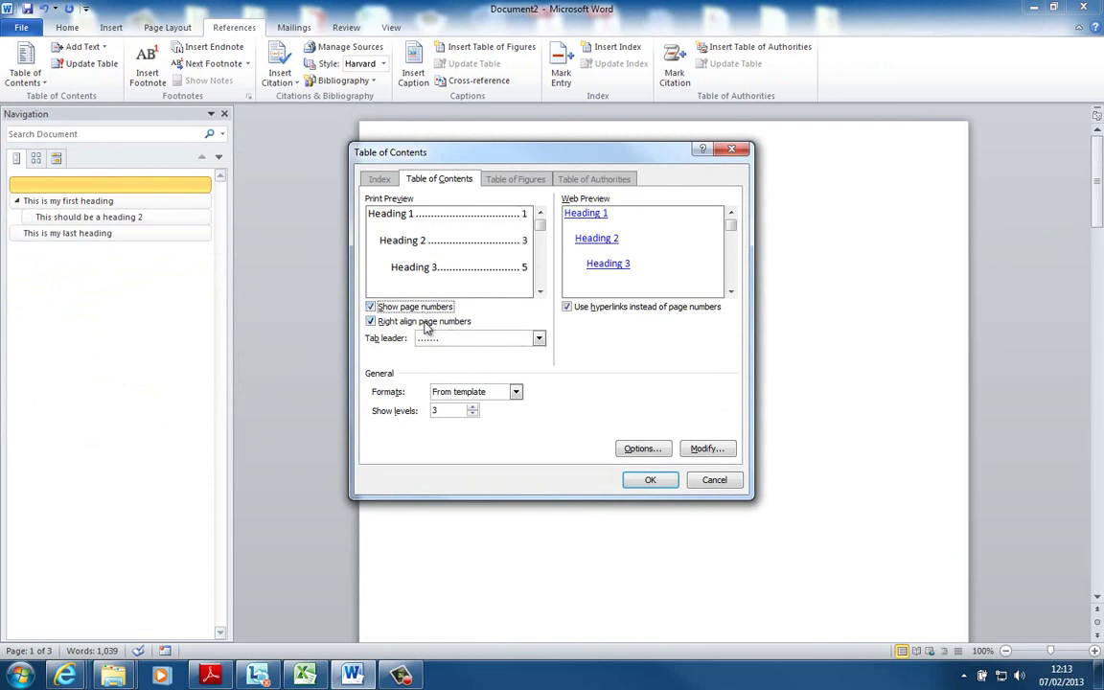
left_click(427, 323)
left_click(426, 323)
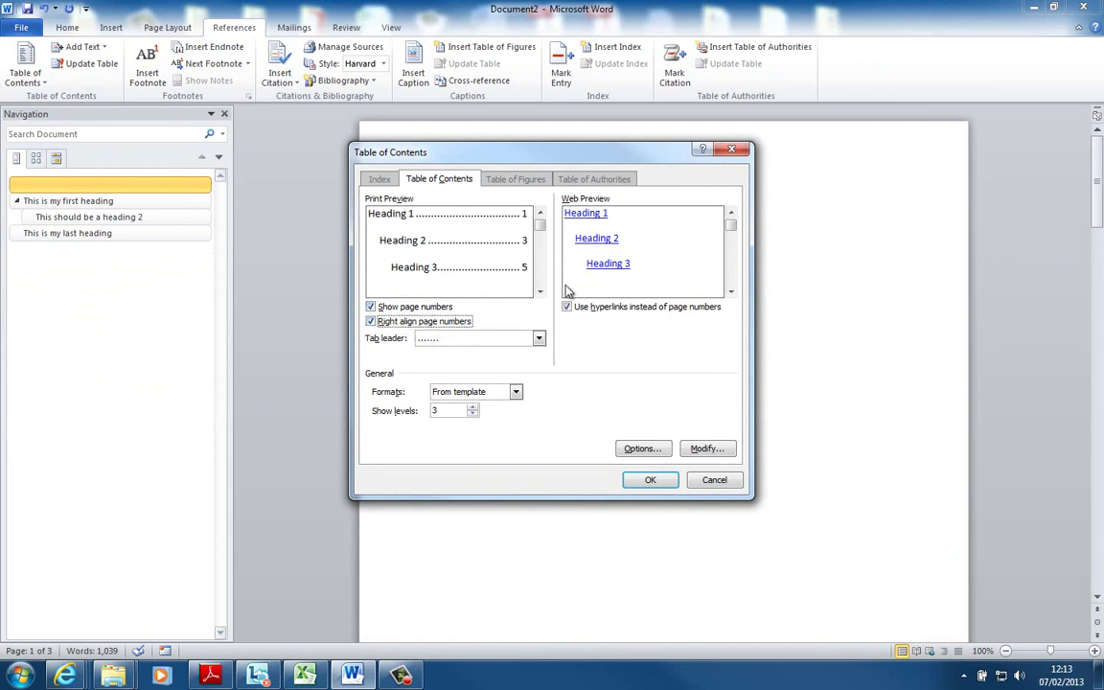
left_click(543, 340)
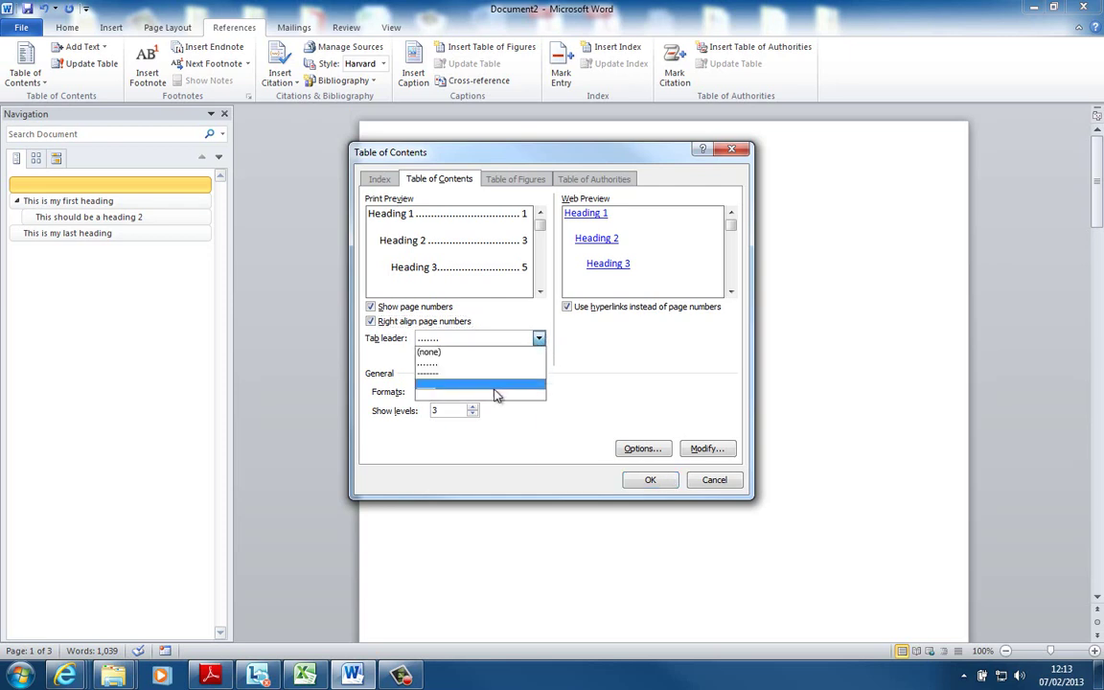
left_click(497, 388)
left_click(543, 340)
left_click(542, 340)
Step: Try Distinctive and Fancy, then insert a Formal-format table of contents showing 3 levels
left_click(516, 393)
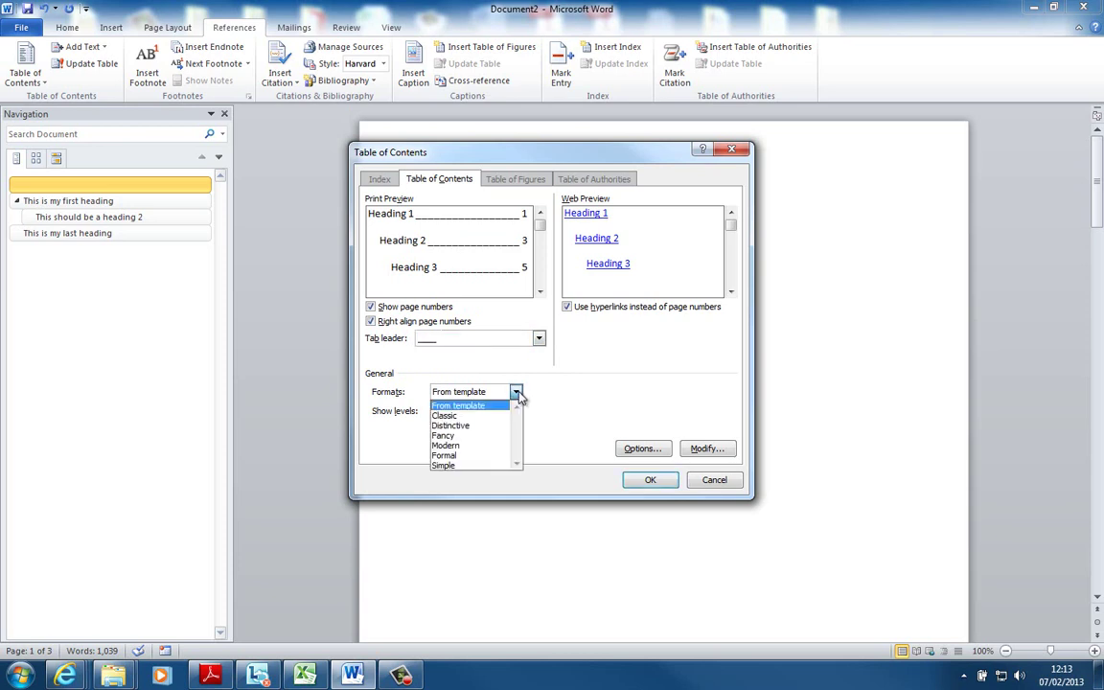
key("Down")
key("Down")
key("Return")
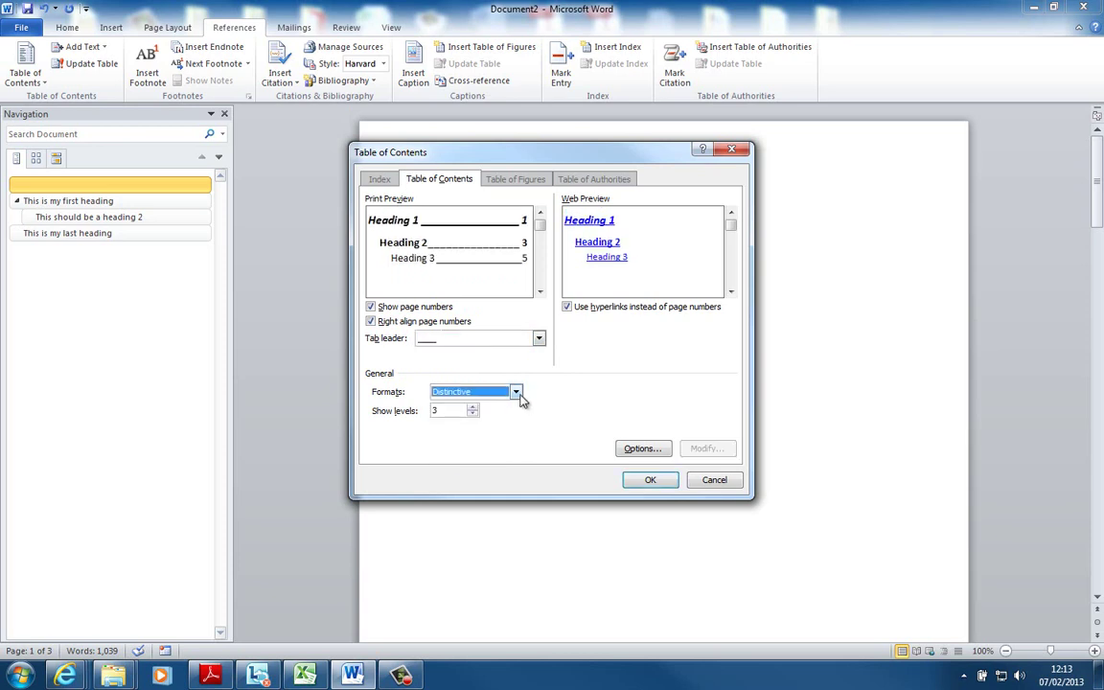
left_click(520, 396)
key("Down")
key("Return")
left_click(518, 401)
left_click(499, 456)
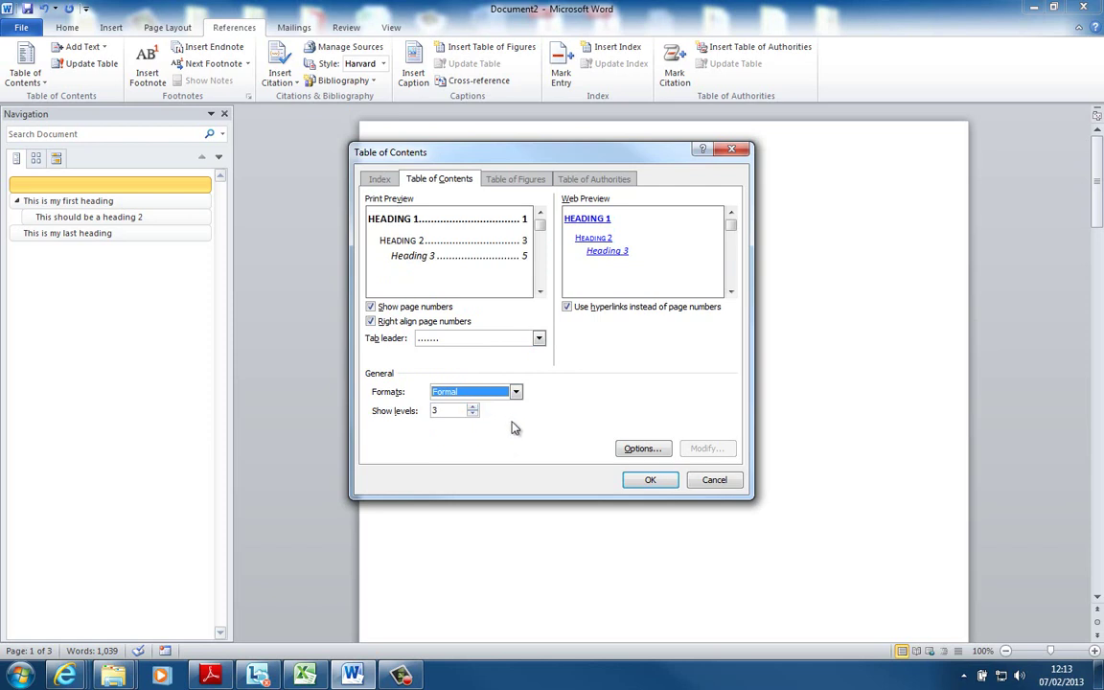
left_click(651, 481)
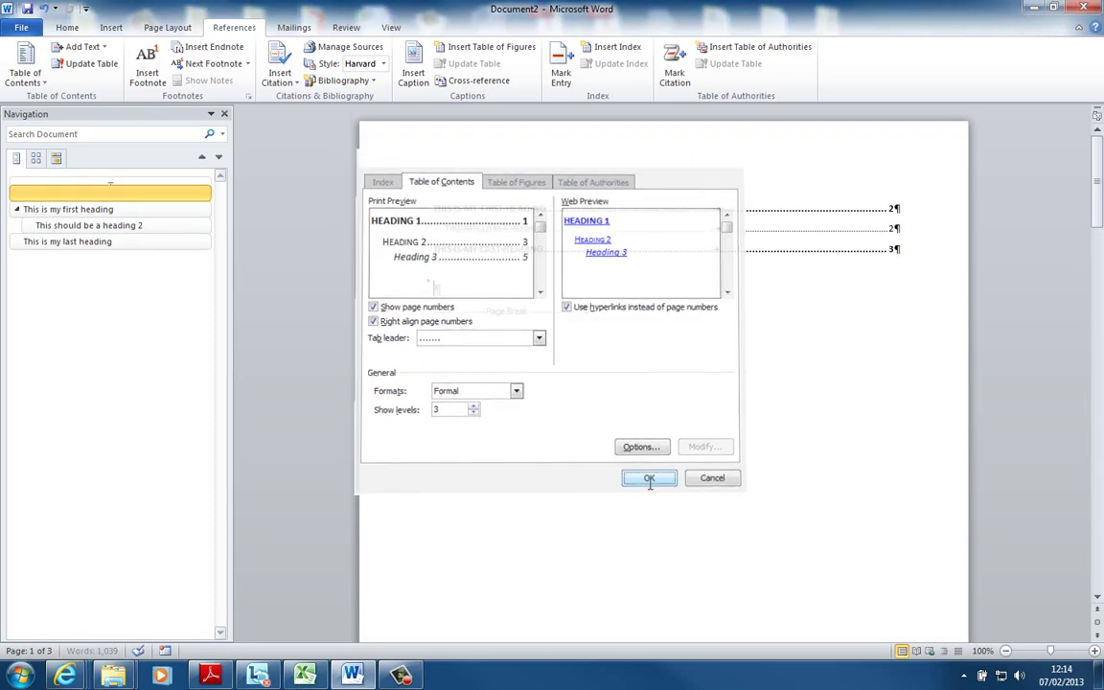
Step: Follow the 'This is my last heading' contents link to its section on page 3
scroll(468, 419, "down", 20)
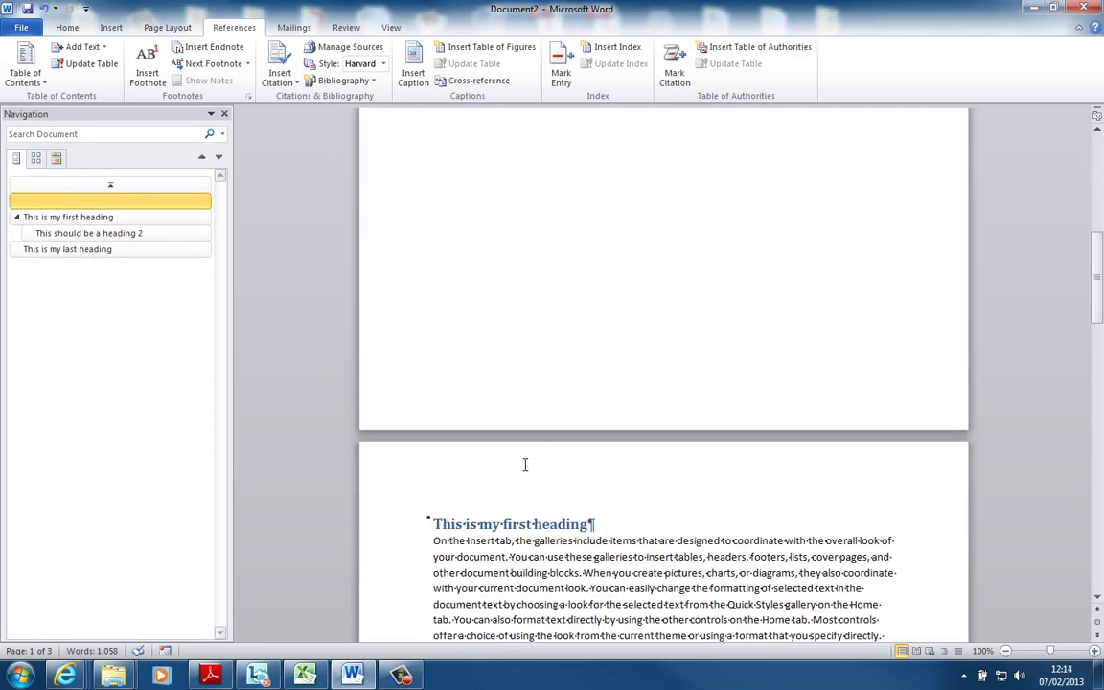
scroll(527, 469, "up", 20)
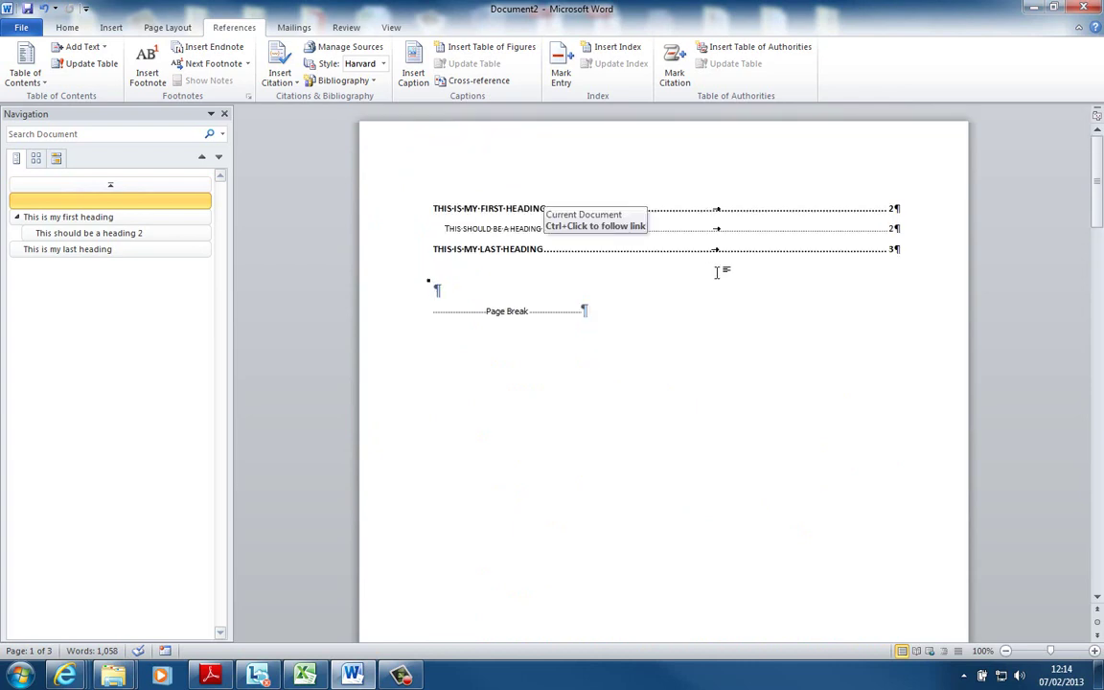
left_click(888, 249, "ctrl")
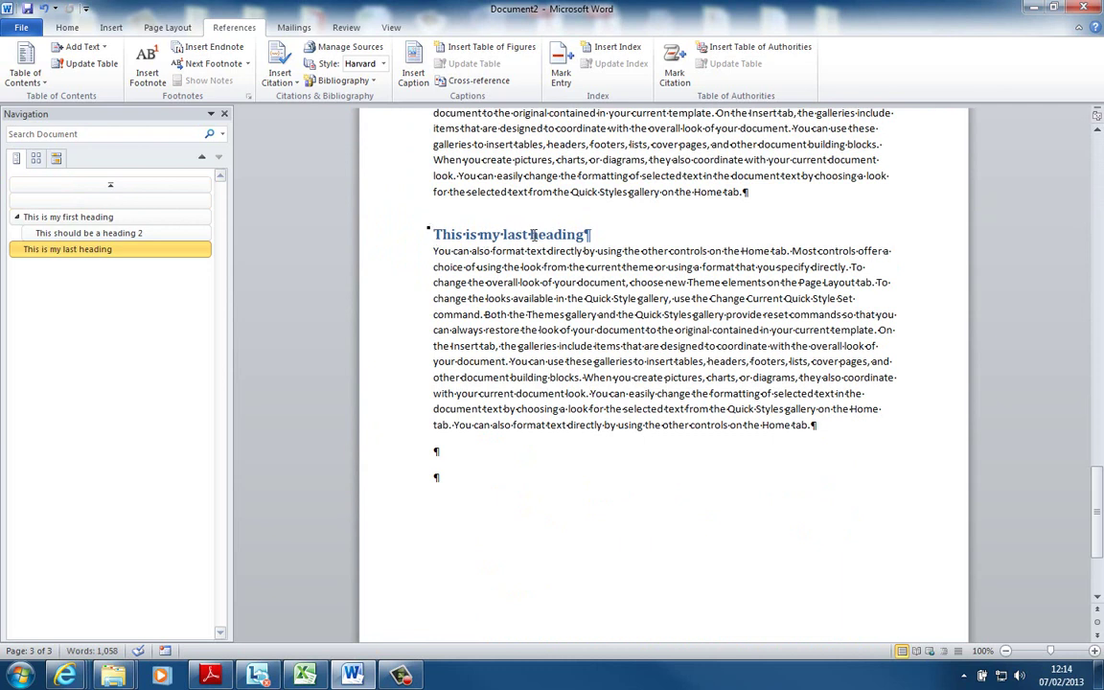
Step: Type 'This is really the last heading' on the last empty line and make it Heading 1
left_click(469, 477)
type("This is really the last heading")
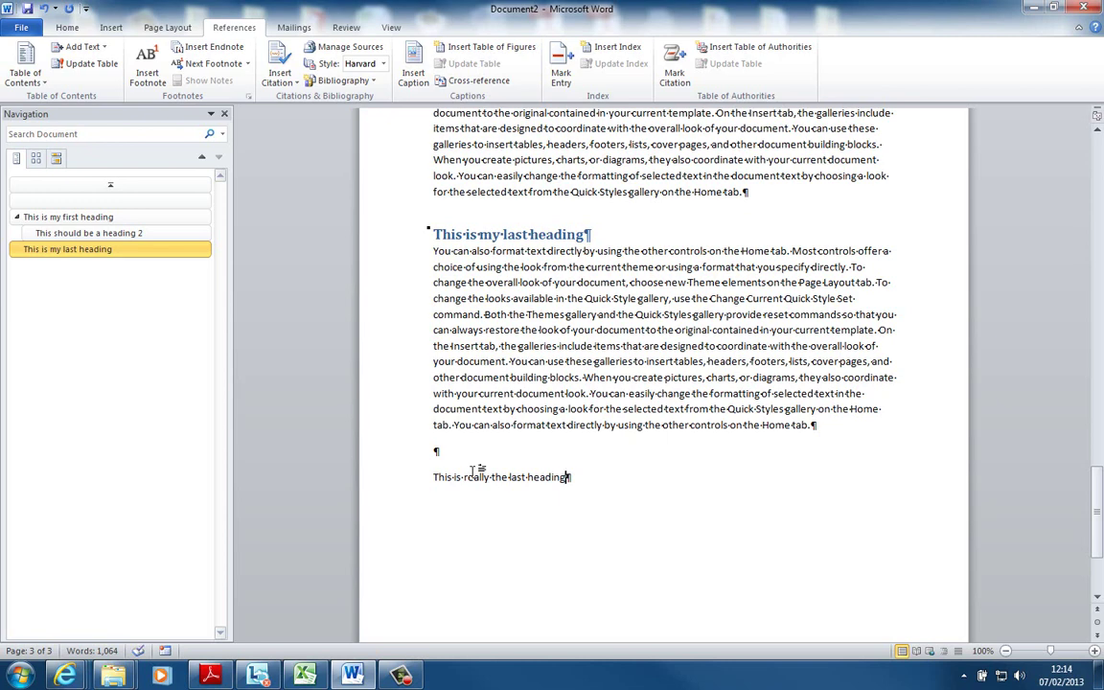
key("ctrl+alt+1")
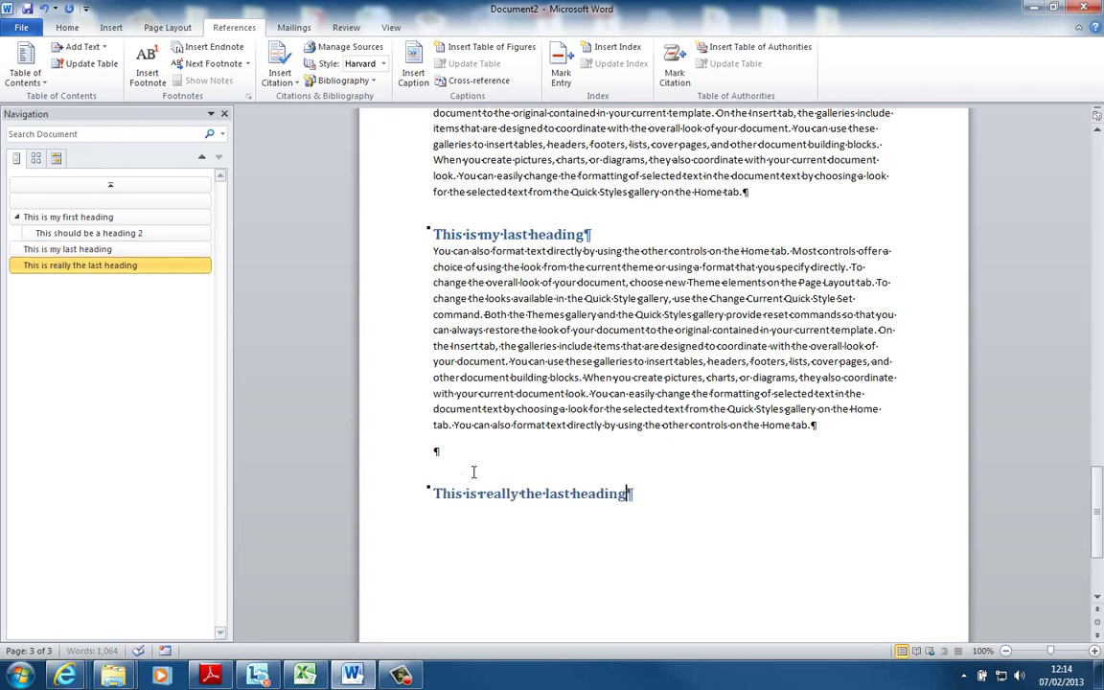
scroll(584, 345, "up", 15)
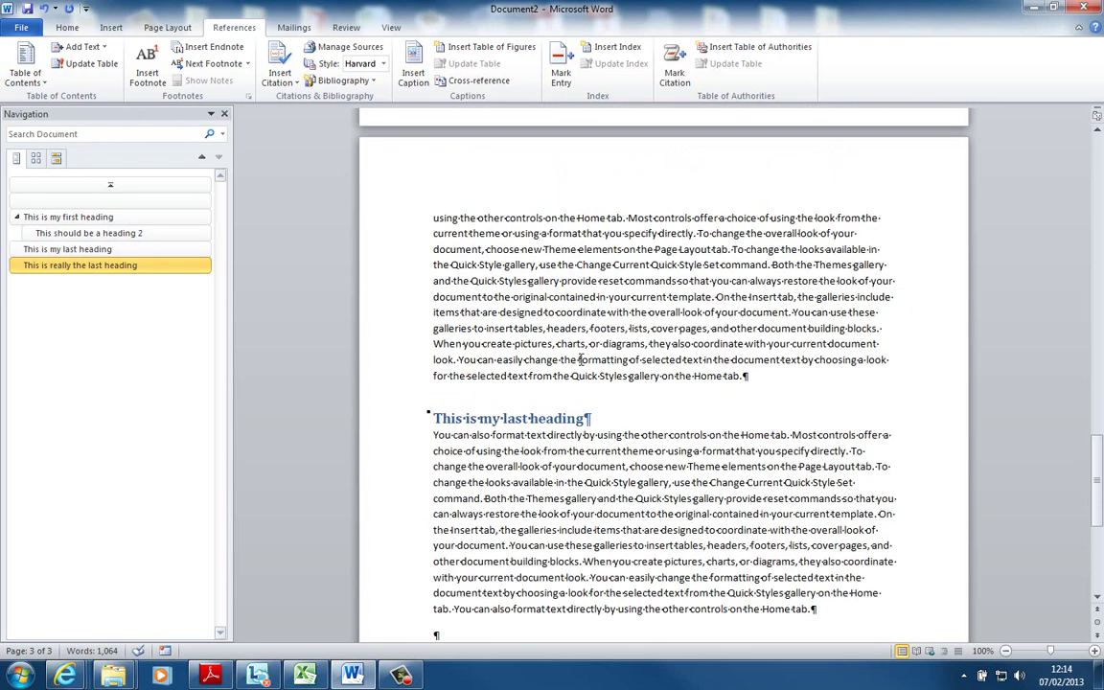
scroll(578, 372, "up", 15)
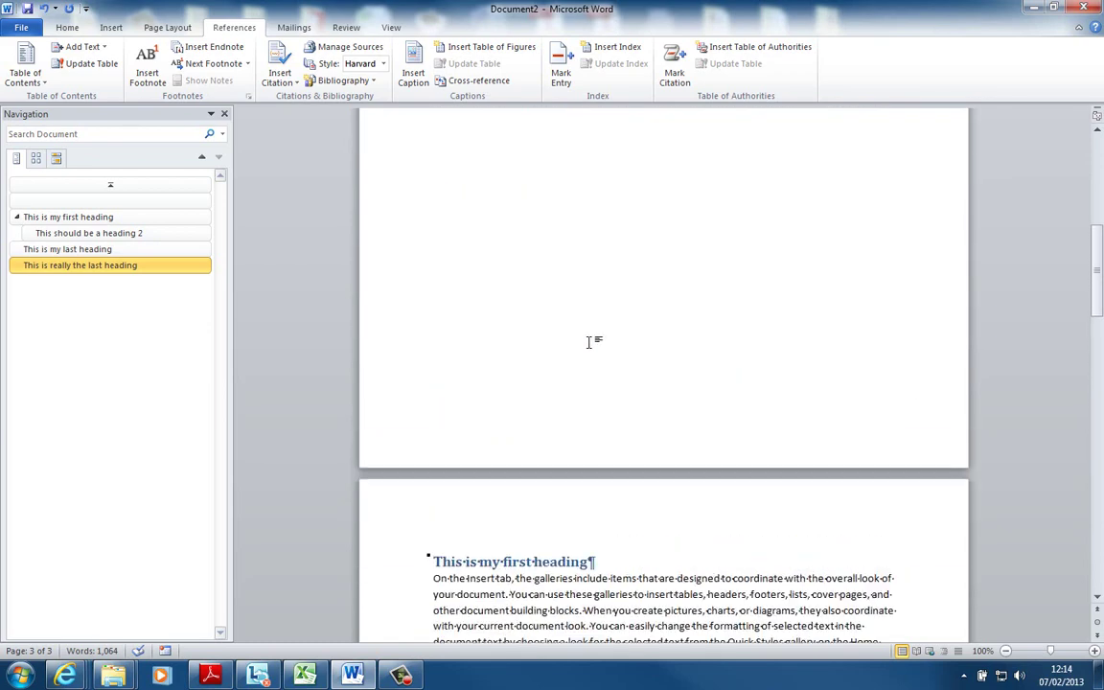
Step: Update the entire table of contents so it lists 'This is really the last heading'
scroll(662, 374, "up", 3)
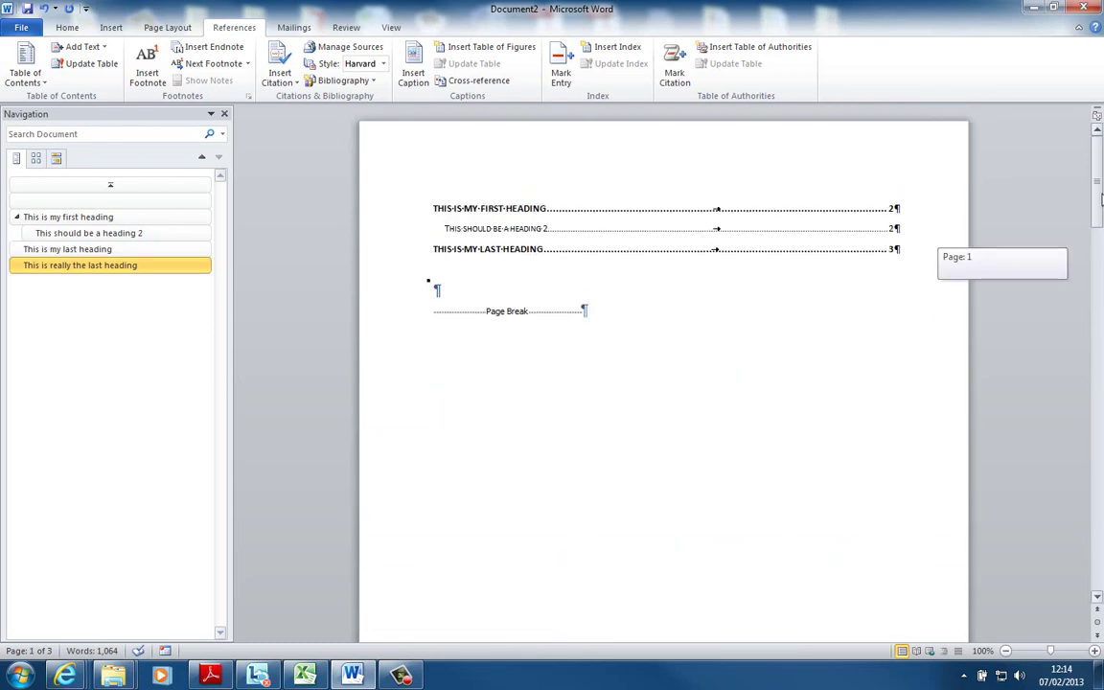
left_click(721, 197)
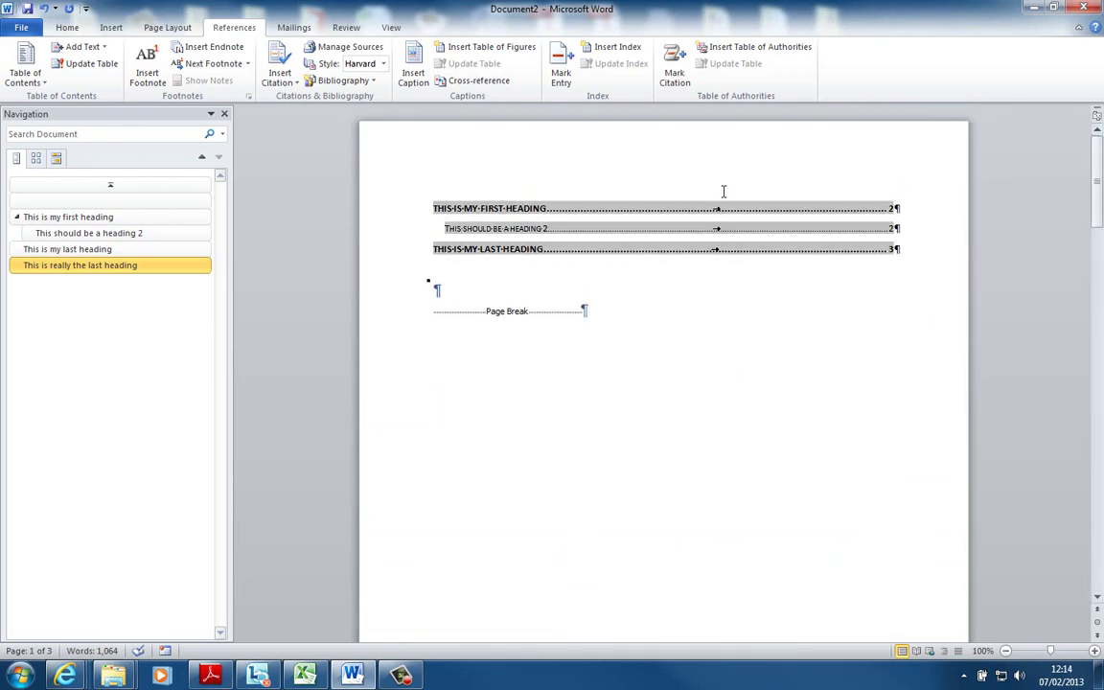
right_click(636, 213)
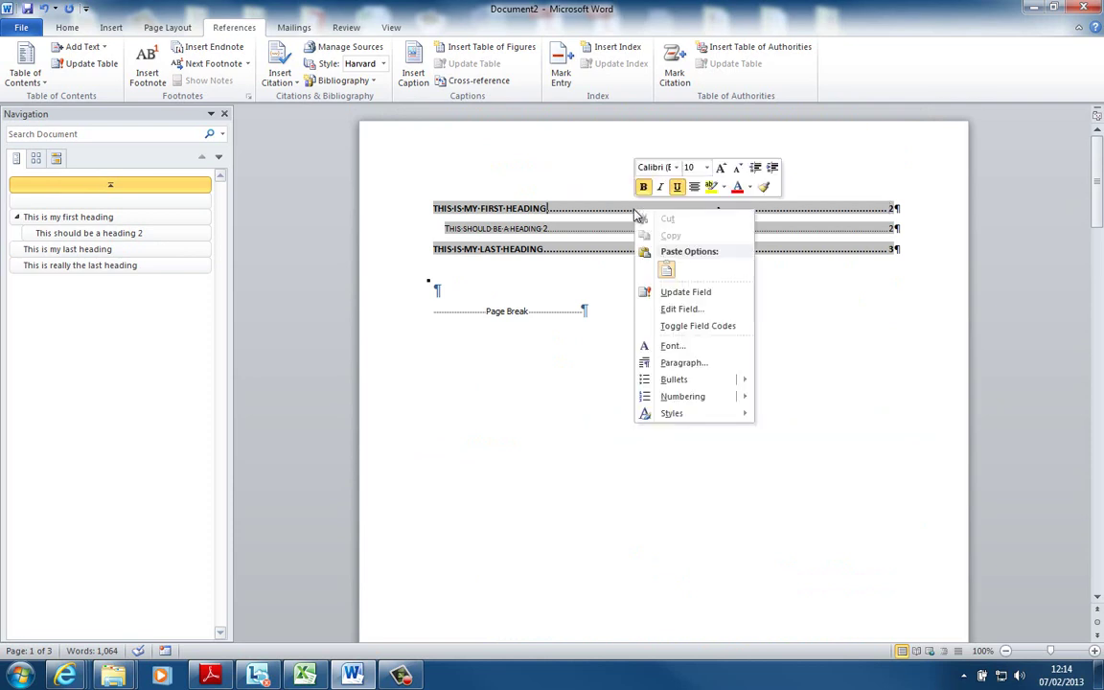
left_click(674, 300)
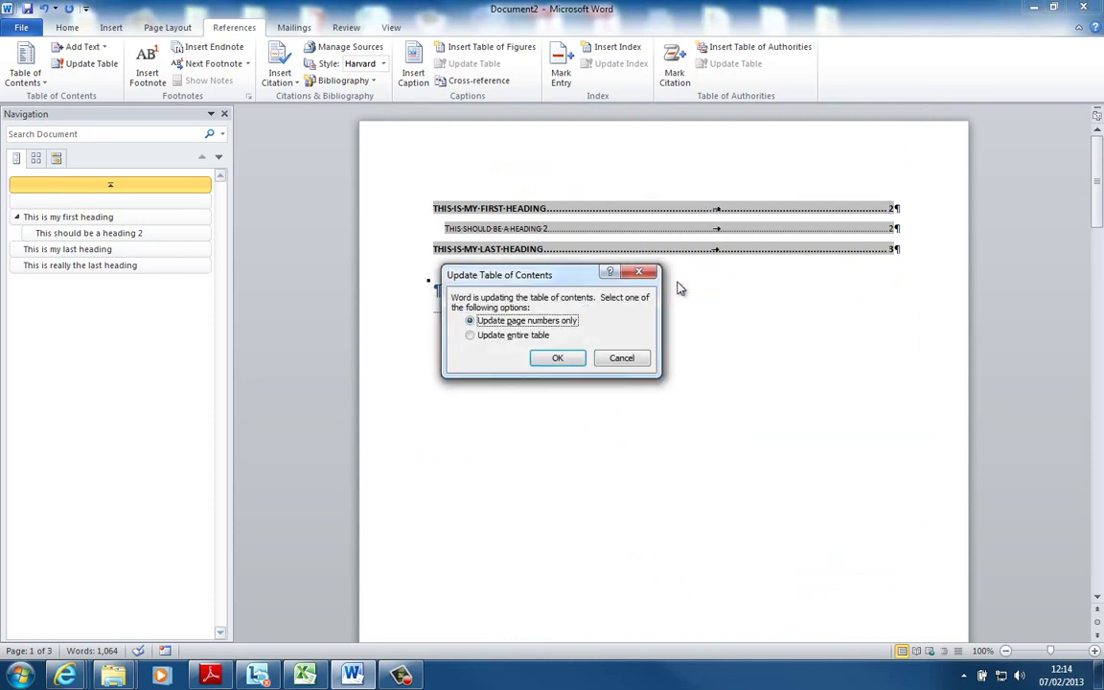
left_click(537, 335)
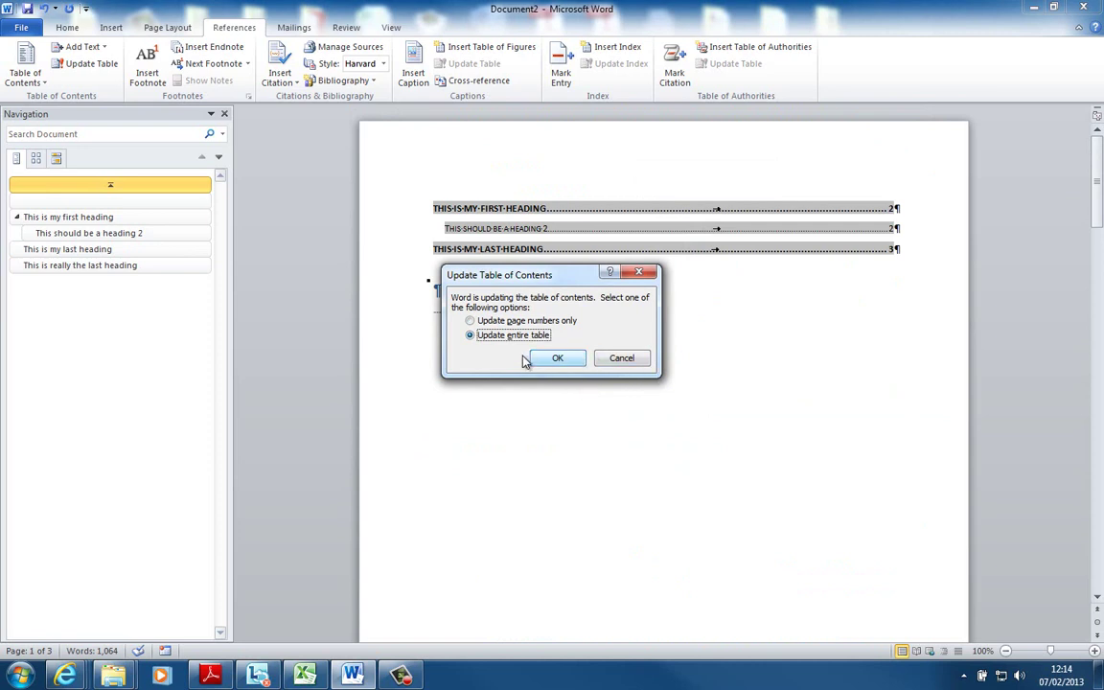
left_click(558, 358)
left_click(619, 392)
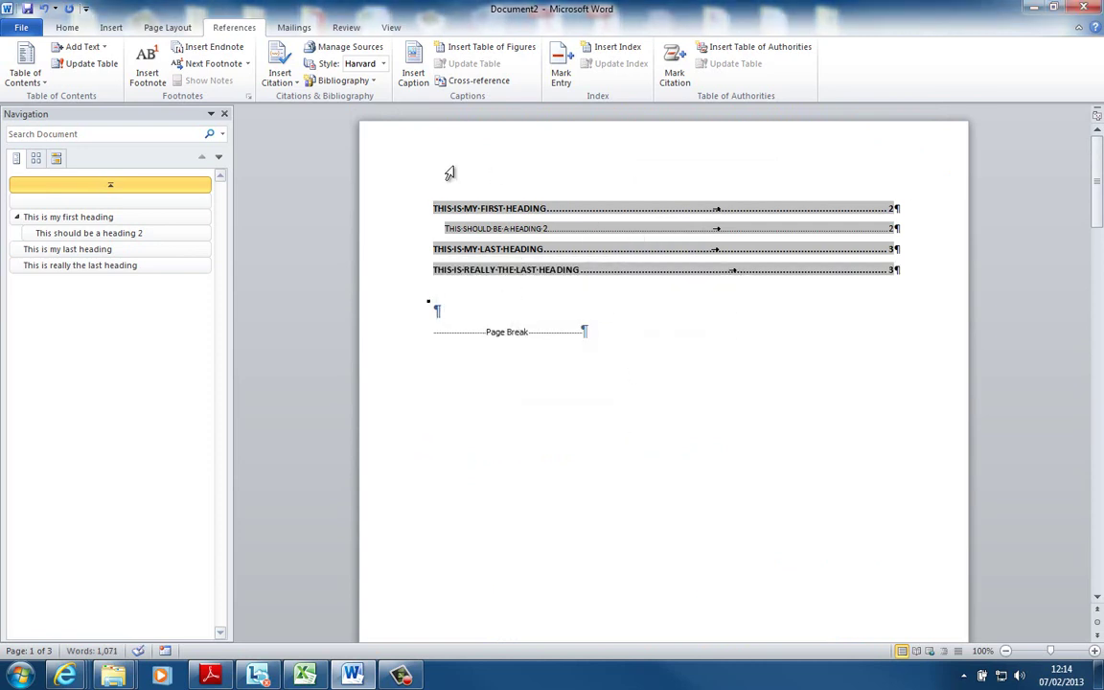
Step: Run another full table update, then cancel a further update attempt
left_click(85, 67)
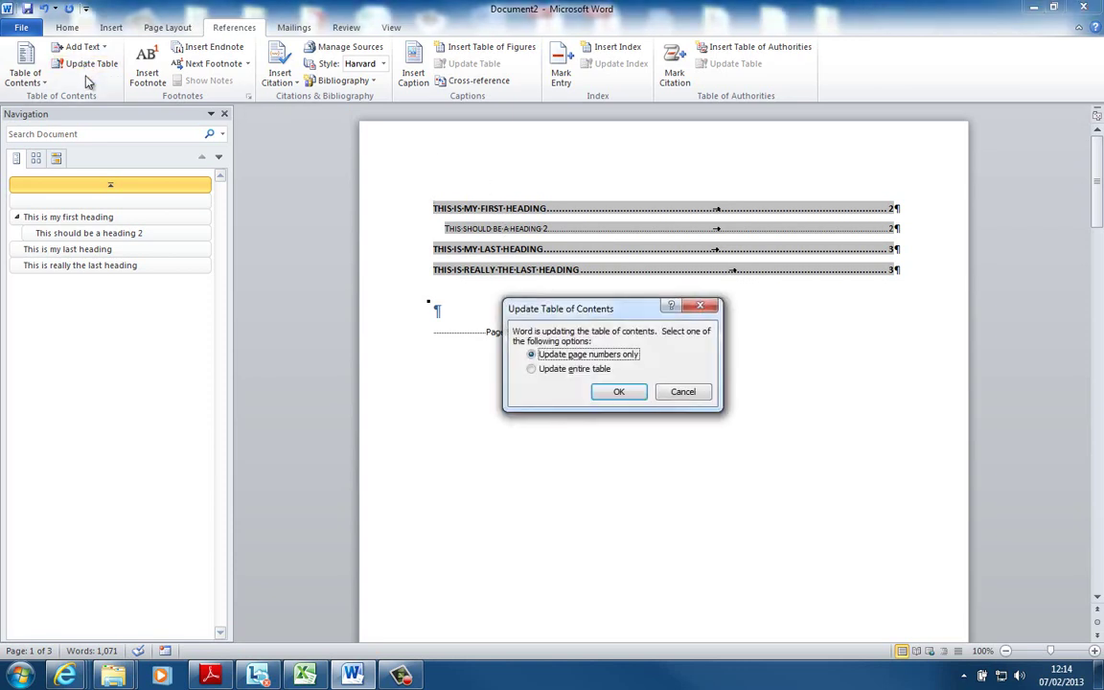
left_click(560, 372)
left_click(618, 391)
right_click(609, 229)
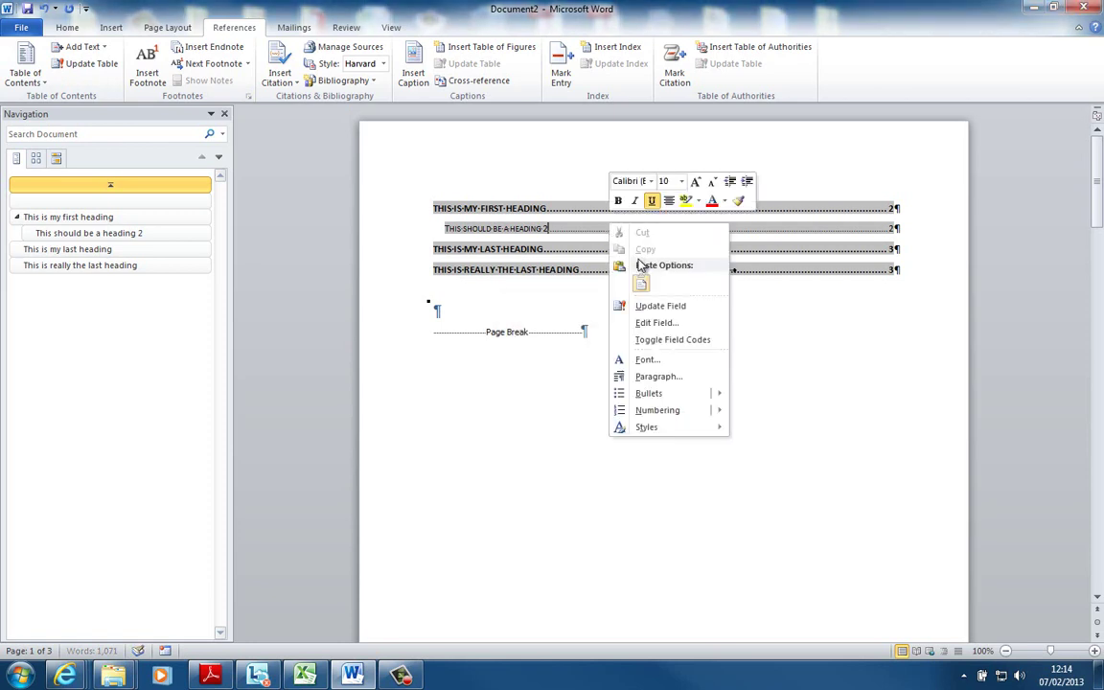
left_click(650, 307)
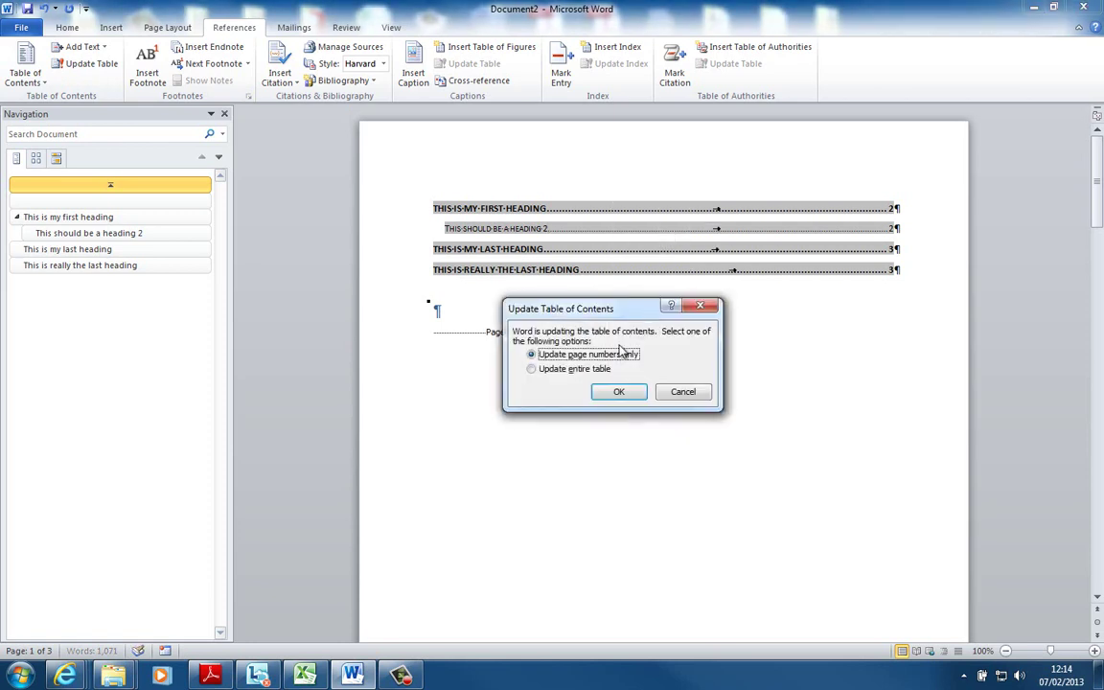
left_click(684, 392)
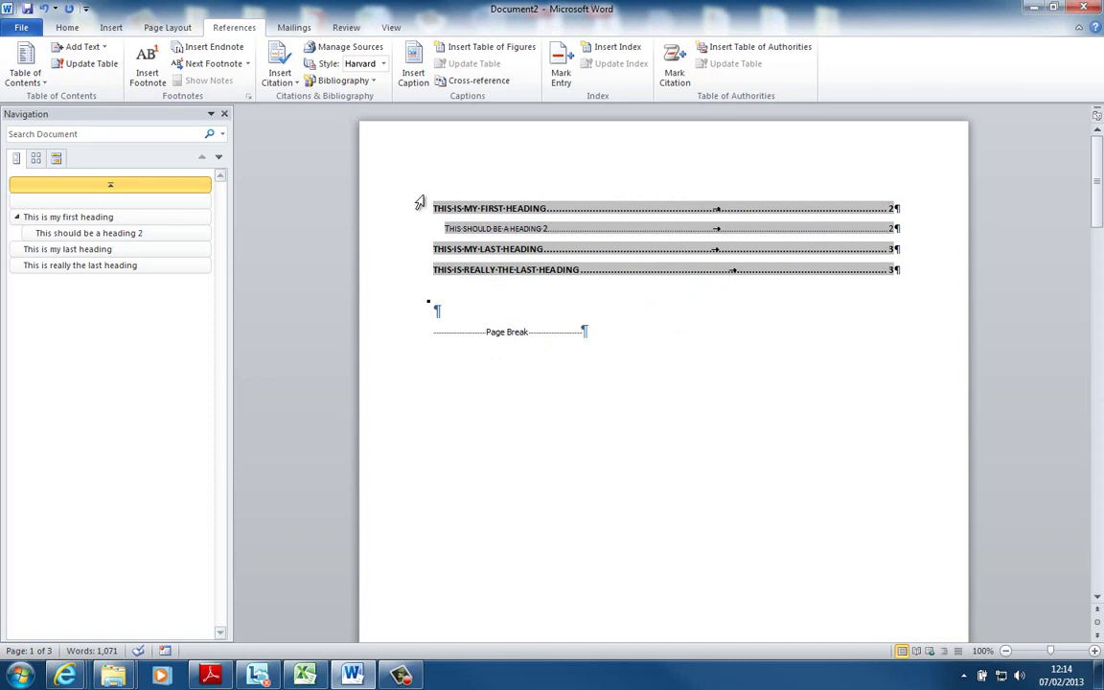
Step: Select the whole table of contents with the blank line below it and delete them
left_click_drag(429, 200, 624, 292)
key("Delete")
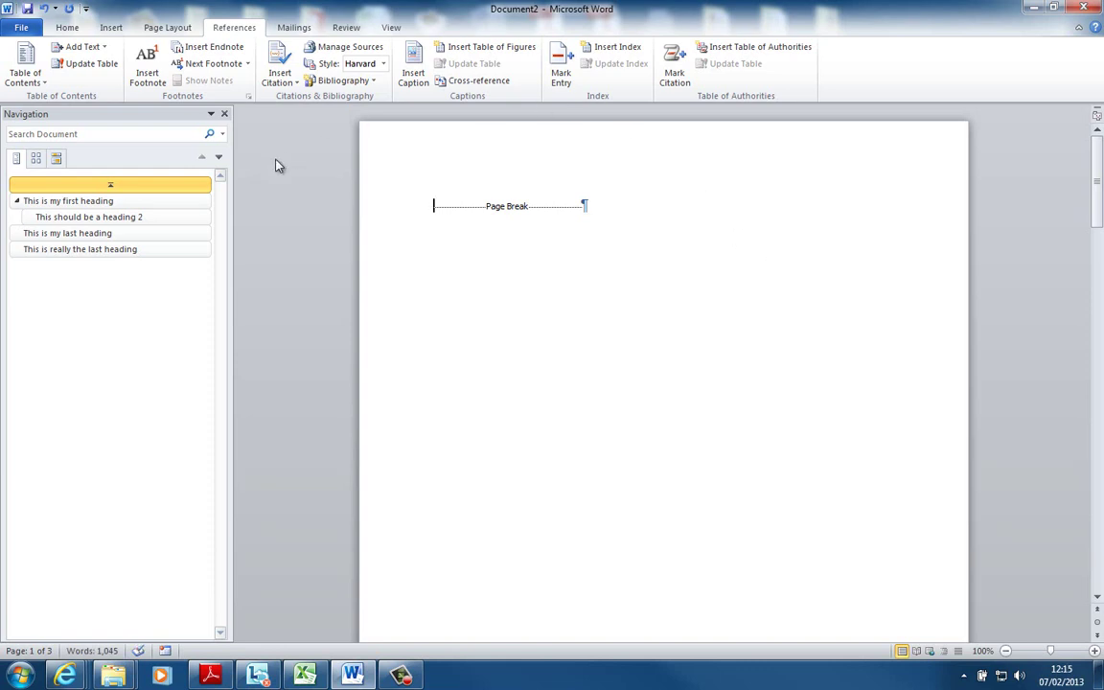
Step: Insert Automatic Table 2 and update the entire table so all four headings appear
left_click(38, 81)
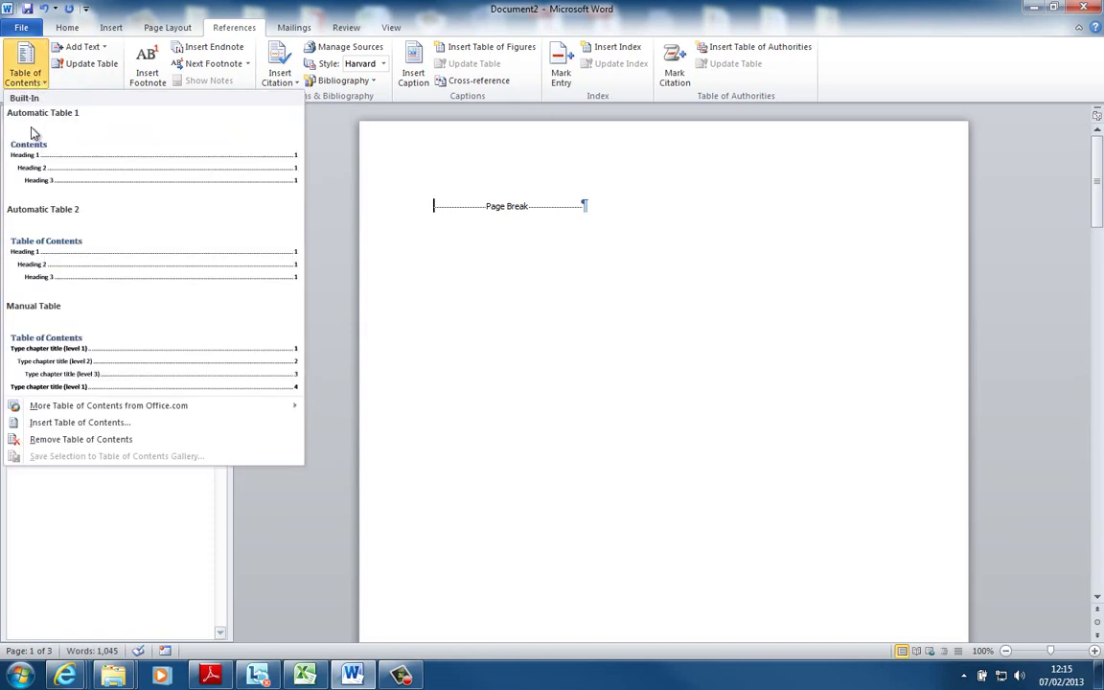
left_click(121, 265)
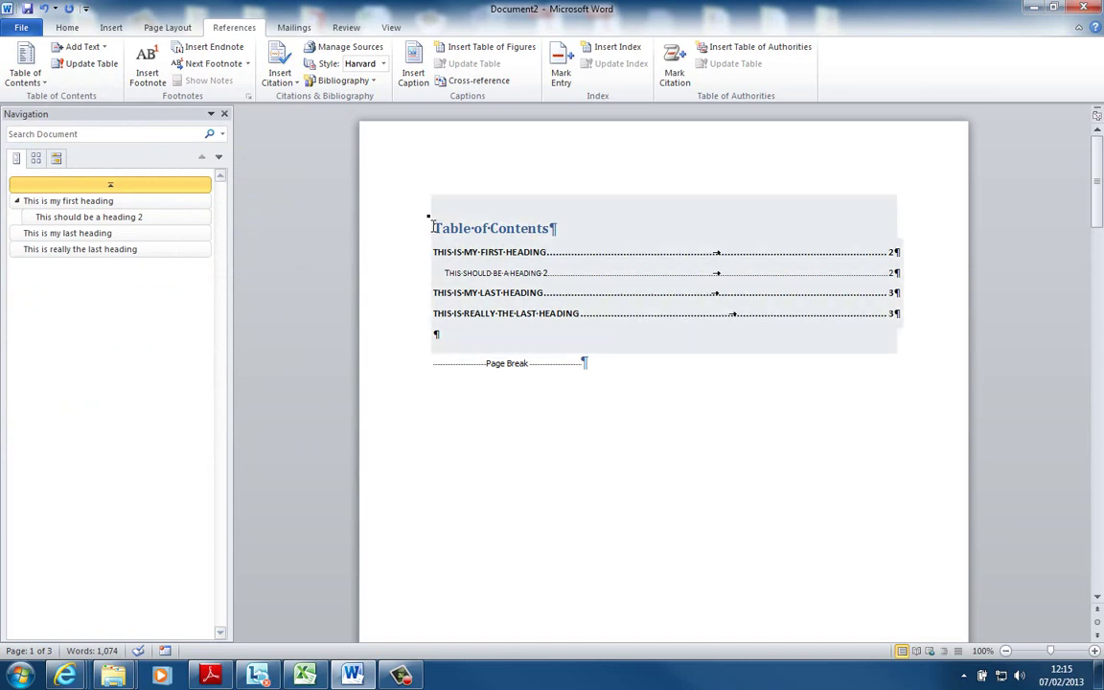
left_click_drag(434, 227, 443, 259)
left_click(500, 187)
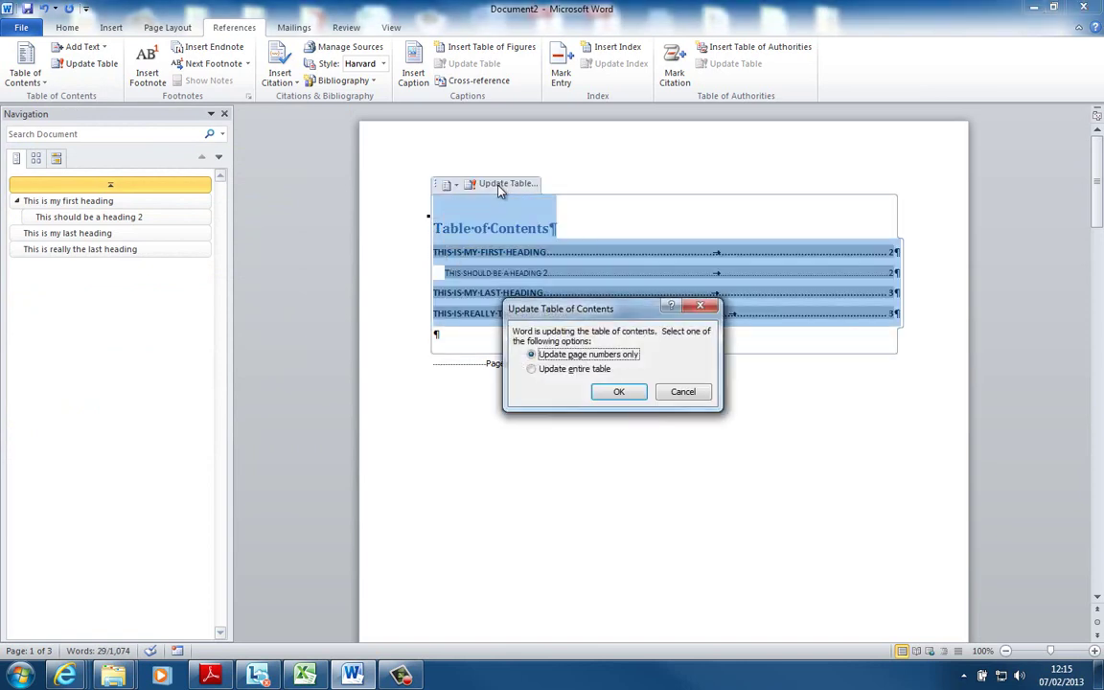
left_click(564, 369)
left_click(616, 393)
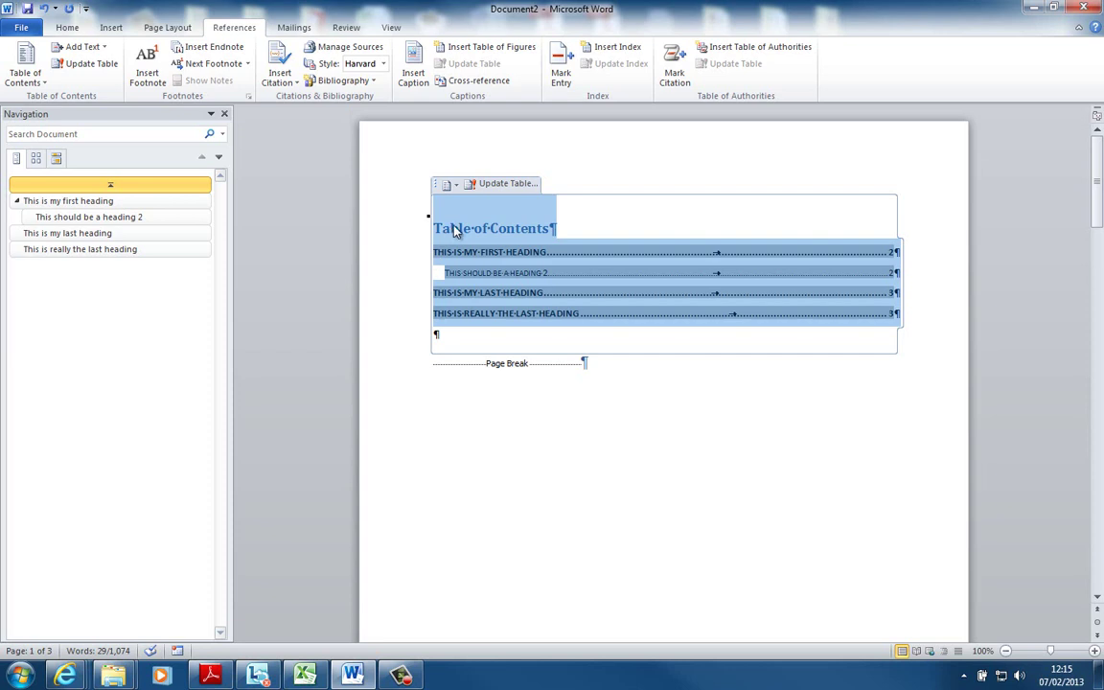
left_click(830, 365)
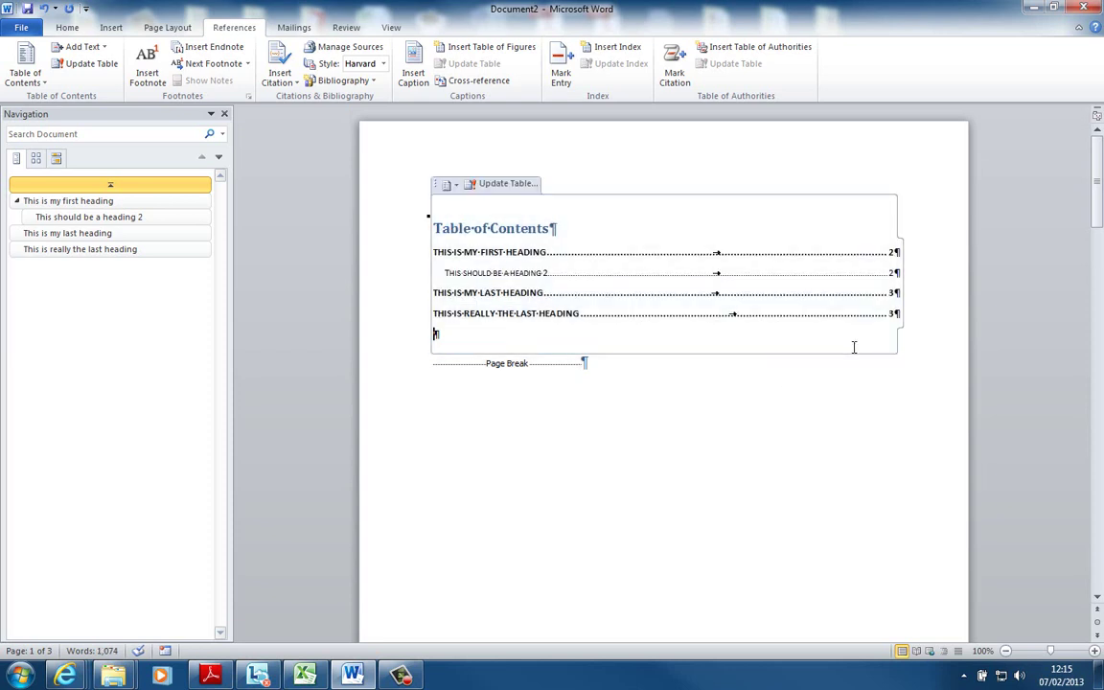
left_click(804, 410)
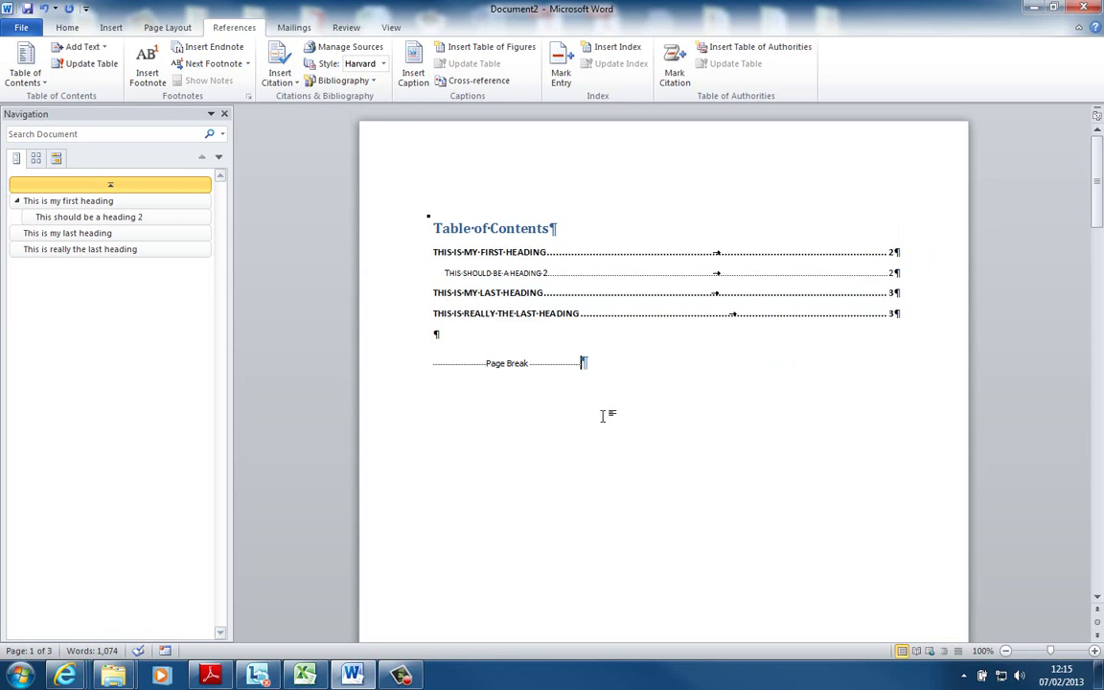